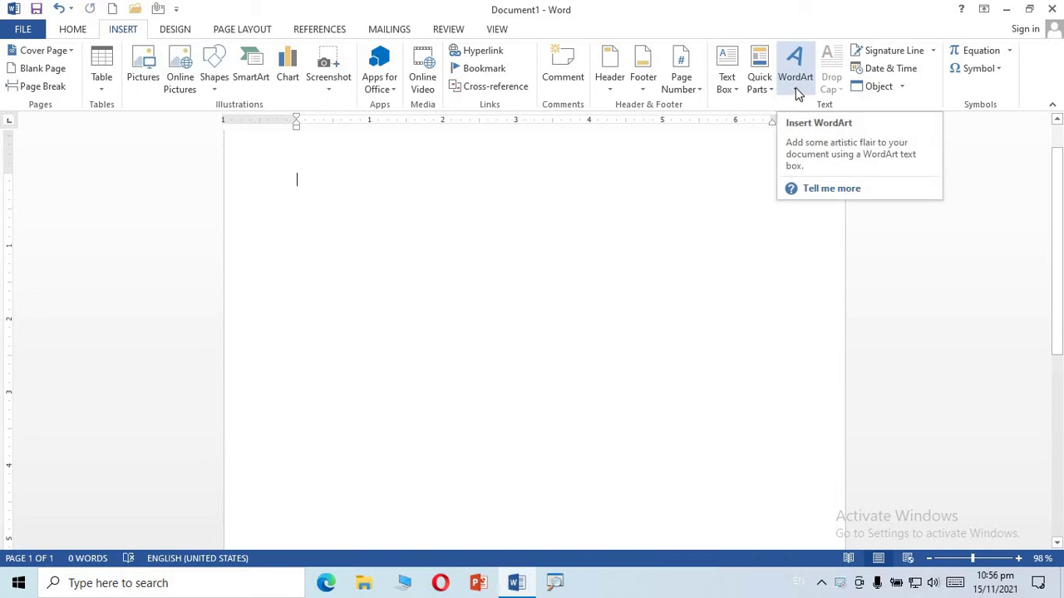
Open the WordArt style gallery from the Insert tab on the blank document.
click(795, 93)
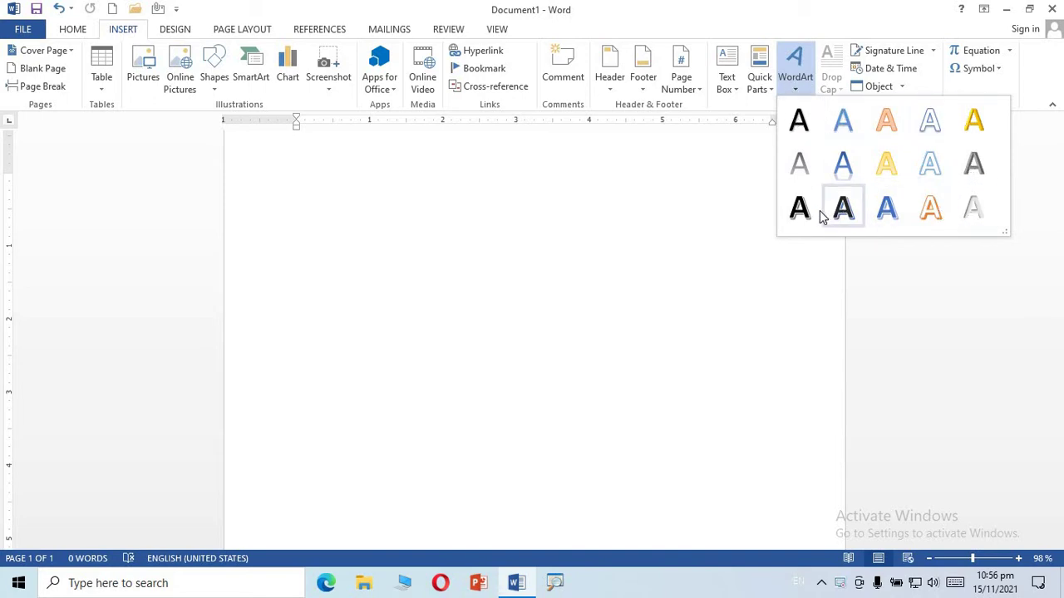
Insert Gradient Fill - Blue, Accent 1, Reflection WordArt reading 'Microsoft Office' and enlarge its box.
click(841, 167)
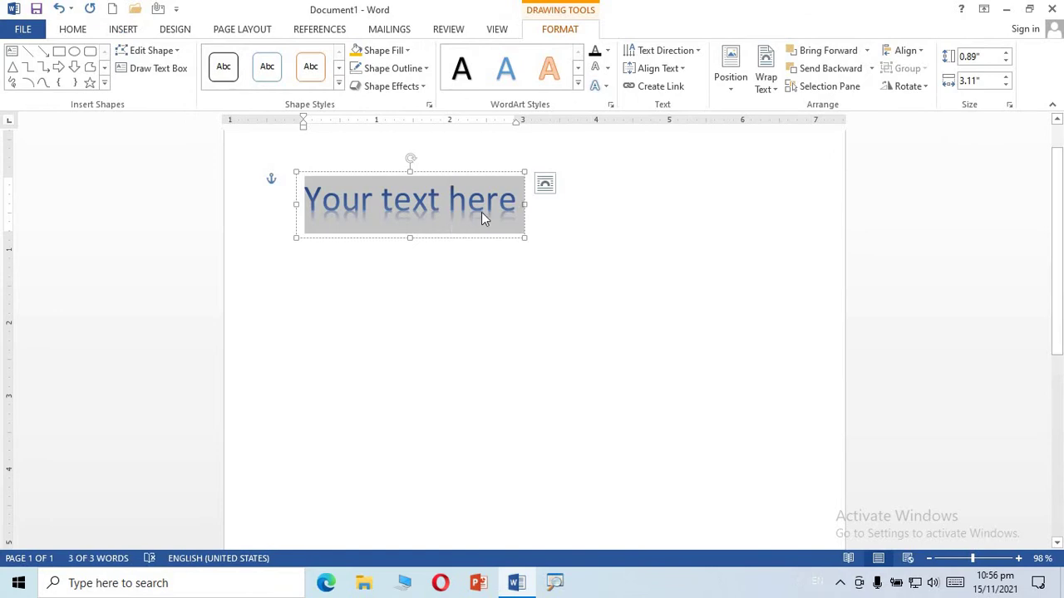
text(Micr)
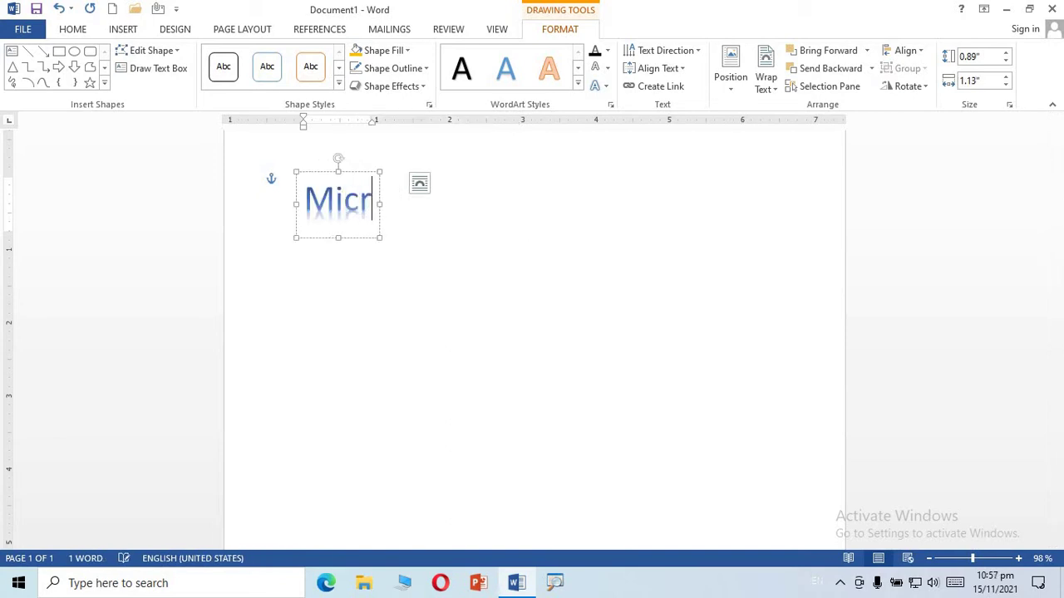
text(osoft)
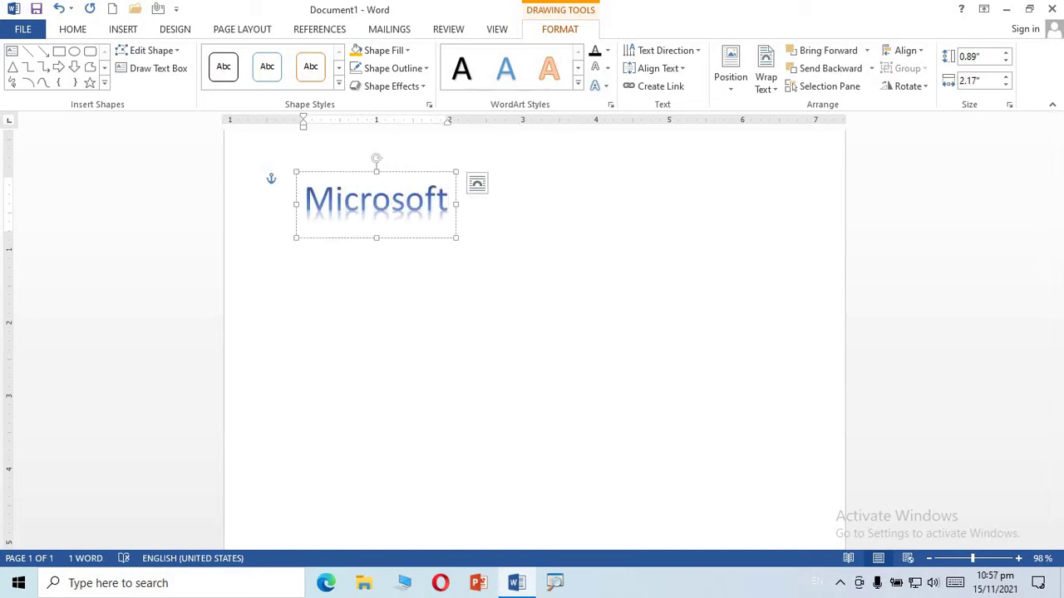
text( Ofi)
key(BackSpace)
text(c)
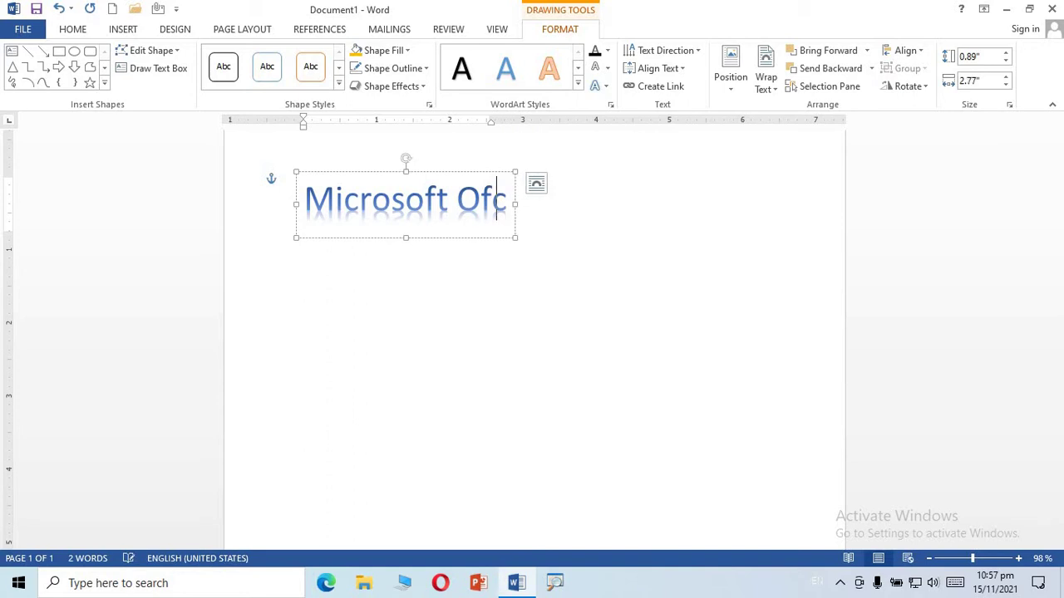
text(i)
key(BackSpace)
key(BackSpace)
text(fice)
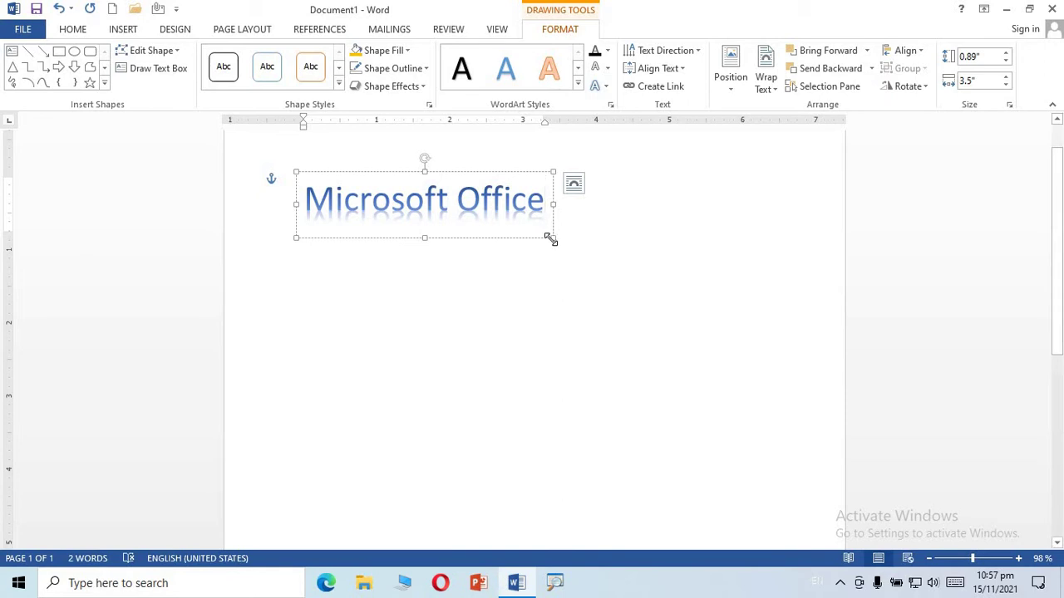
drag(552, 239, 589, 246)
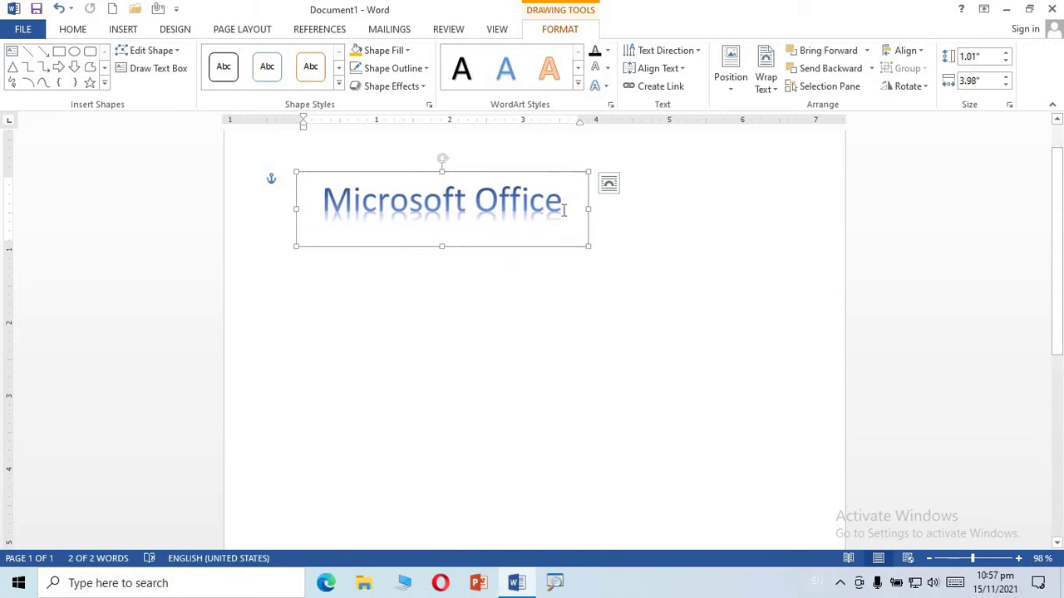
triple_click(564, 208)
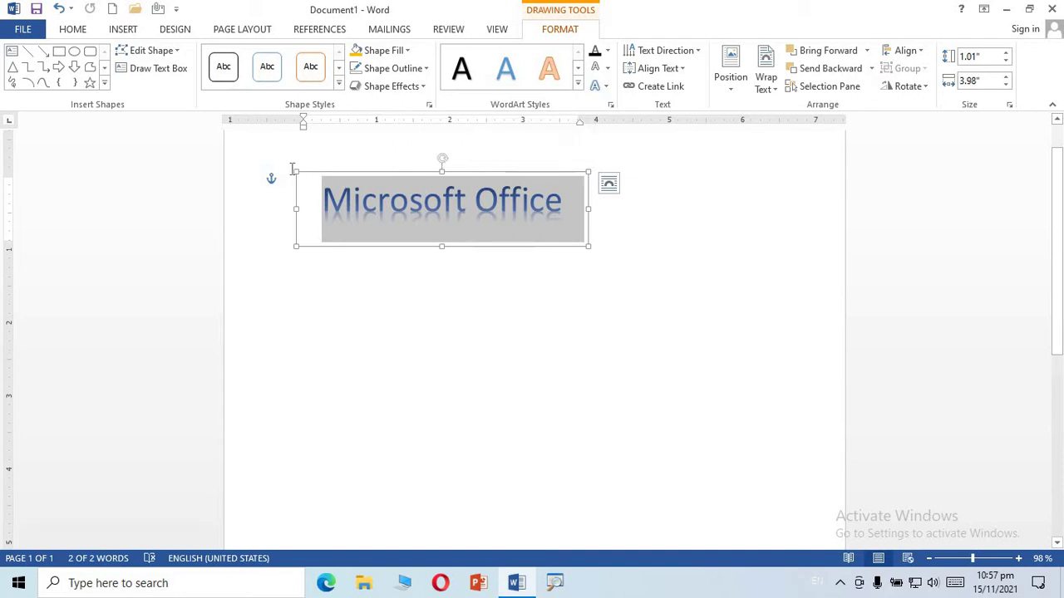
click(274, 211)
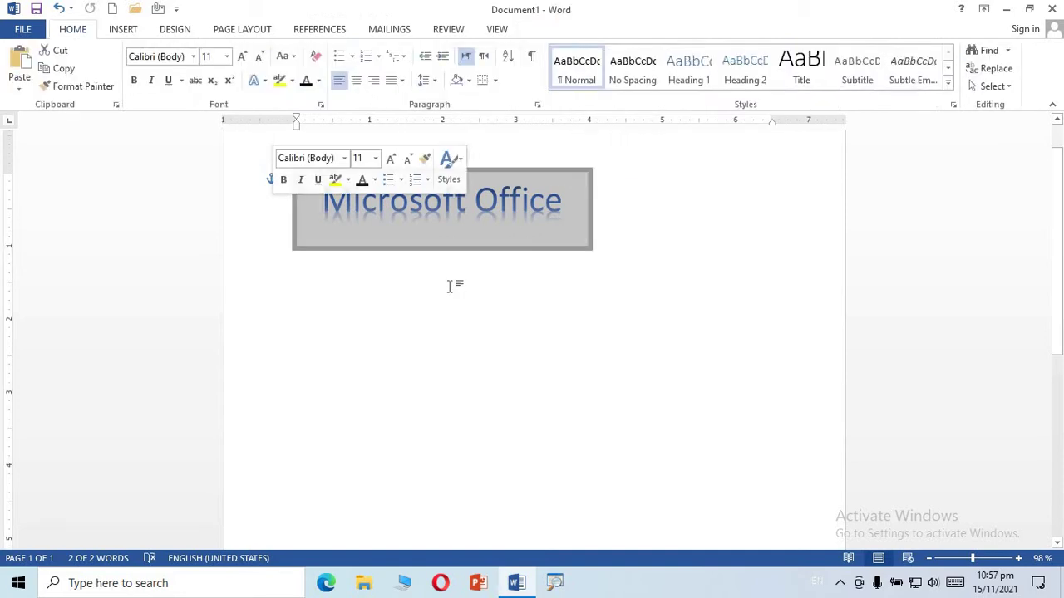
click(517, 198)
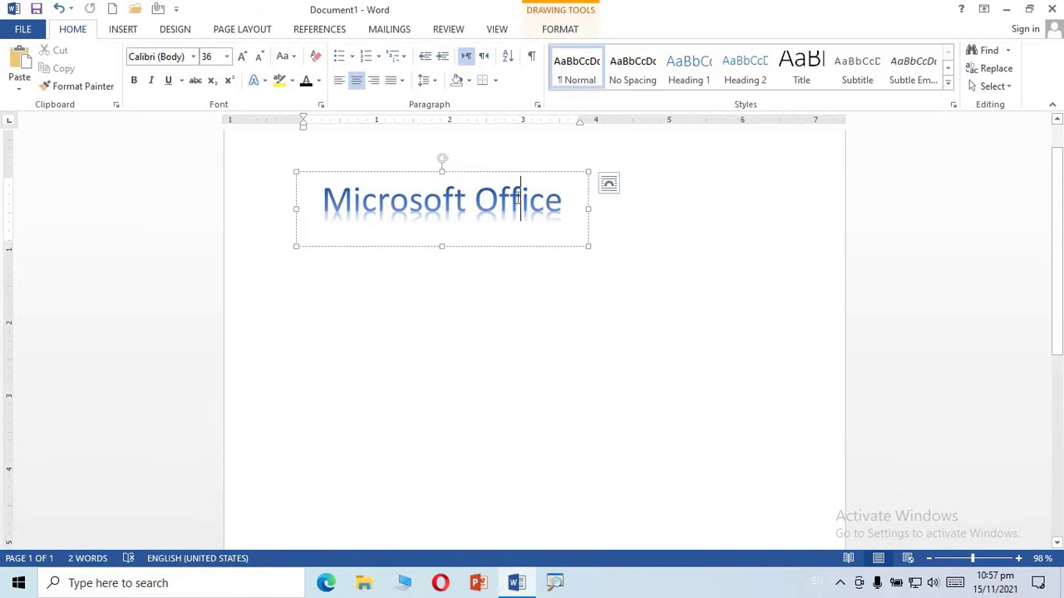
click(570, 38)
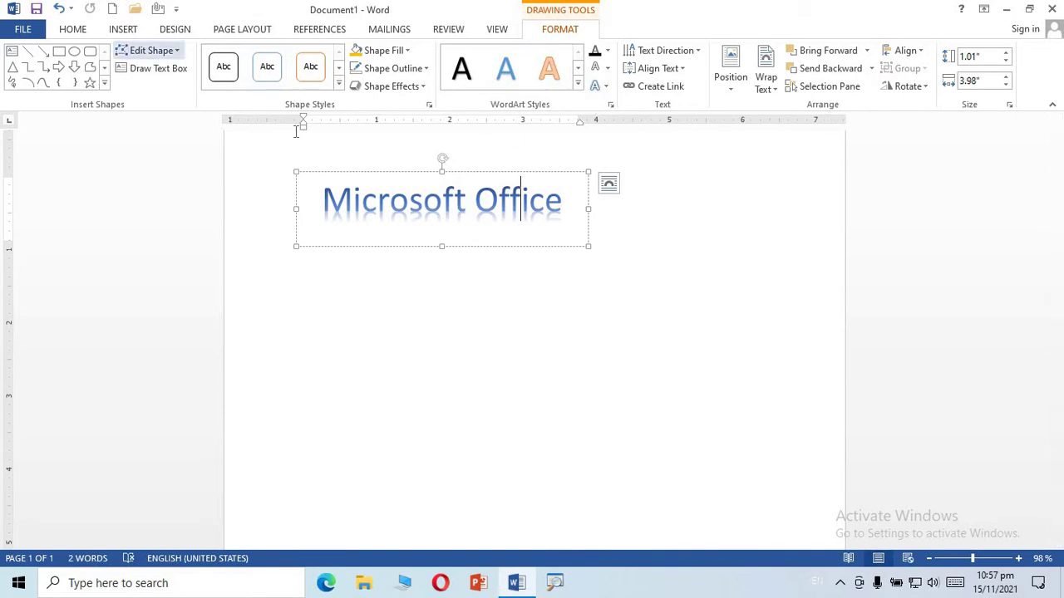
Give the WordArt box a green fill, black outline and the fourth preset bevel effect.
click(407, 52)
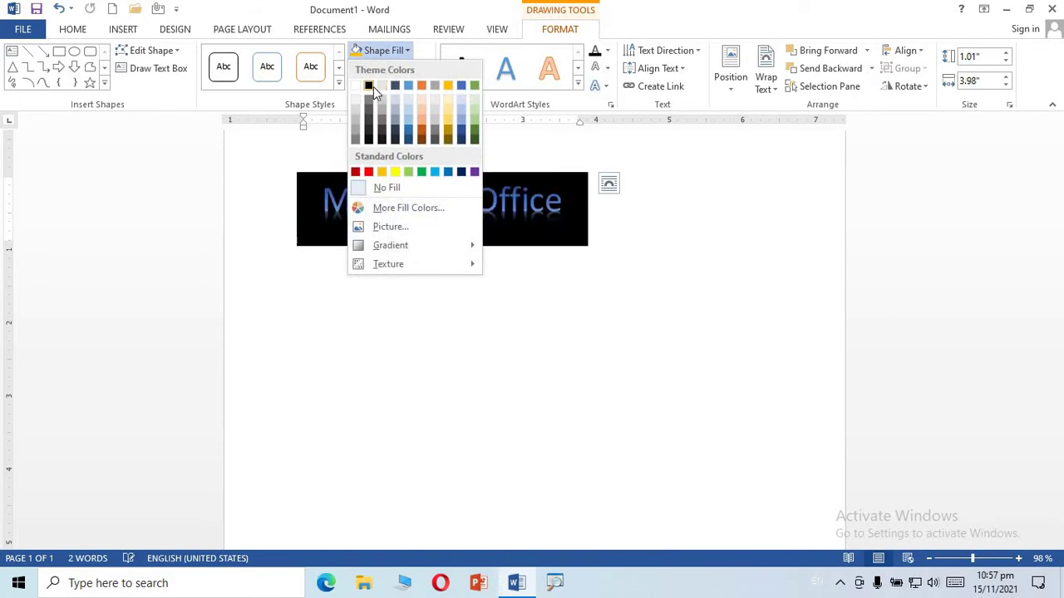
click(472, 85)
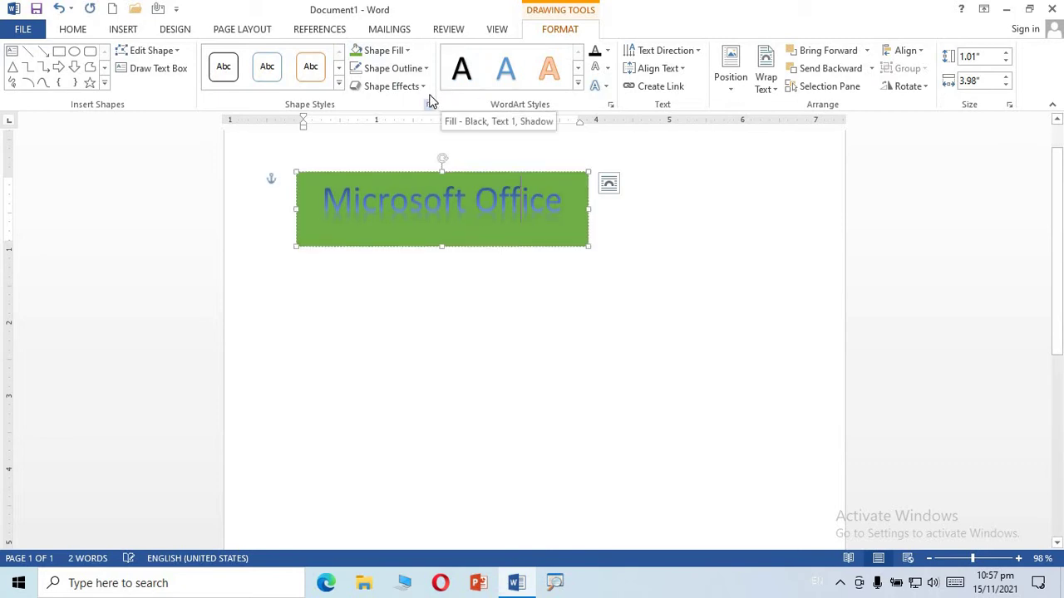
click(424, 69)
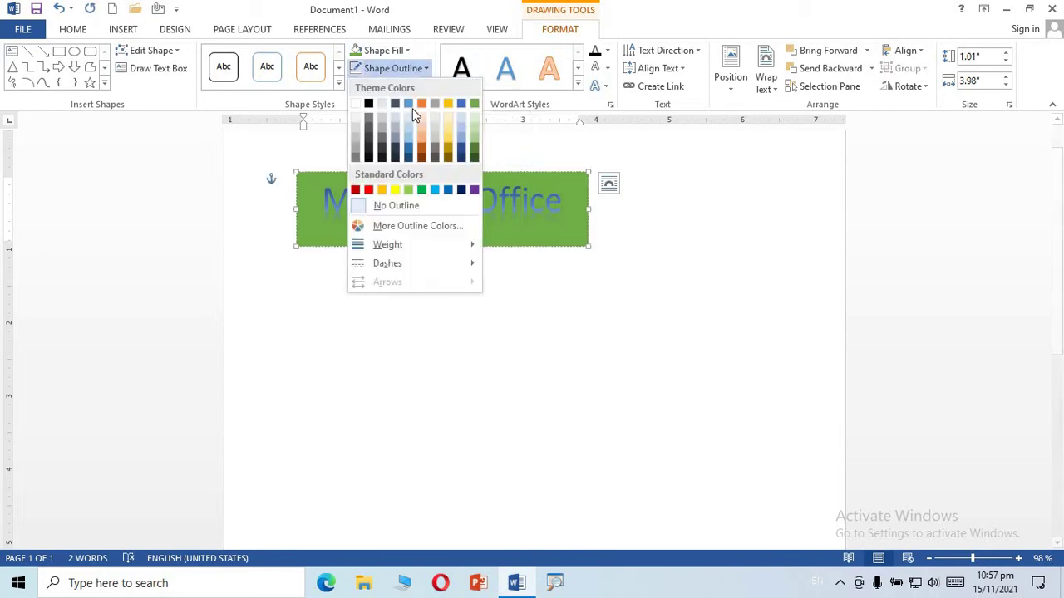
click(368, 105)
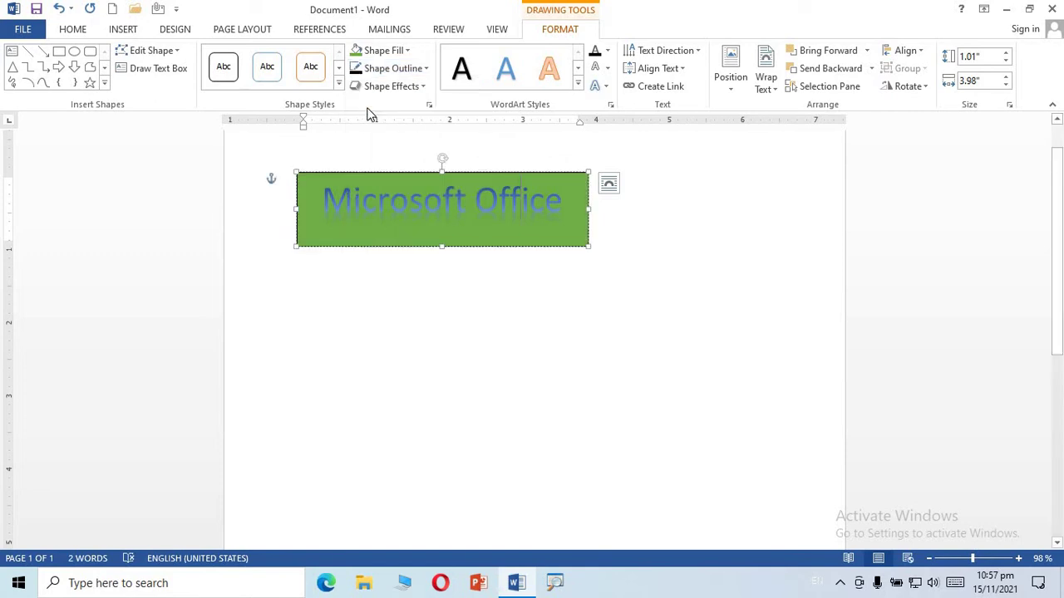
click(422, 88)
mouse_move(399, 114)
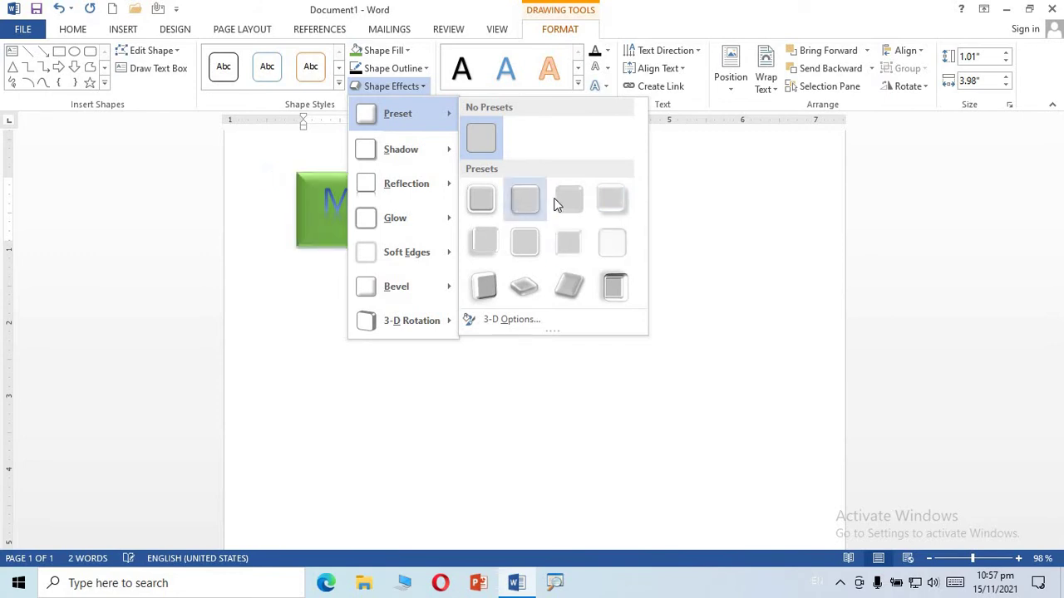
click(628, 204)
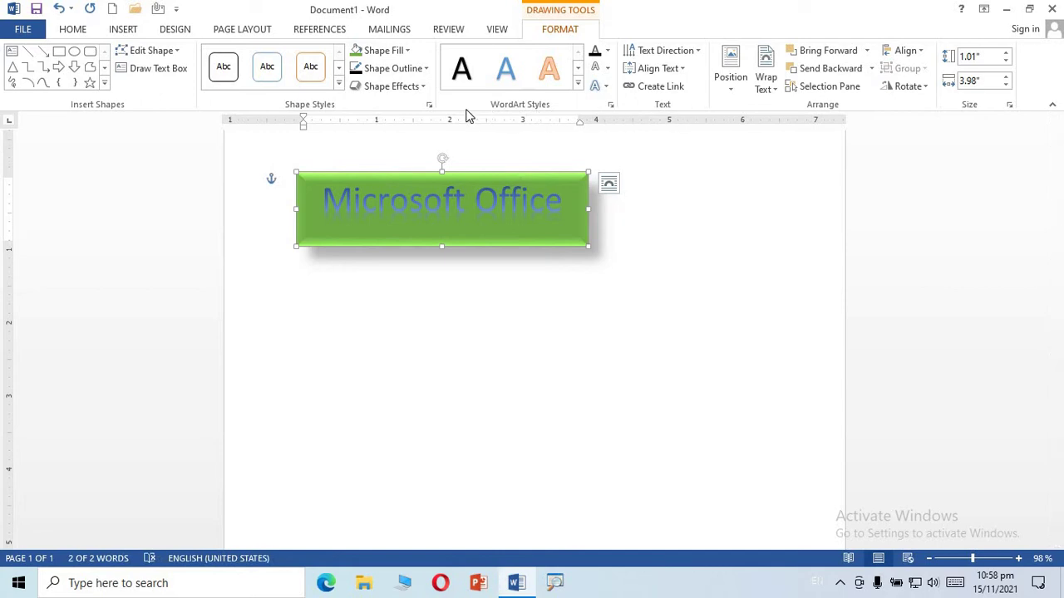
Colour the WordArt lettering yellow with a Black, Text 1 text outline.
click(608, 55)
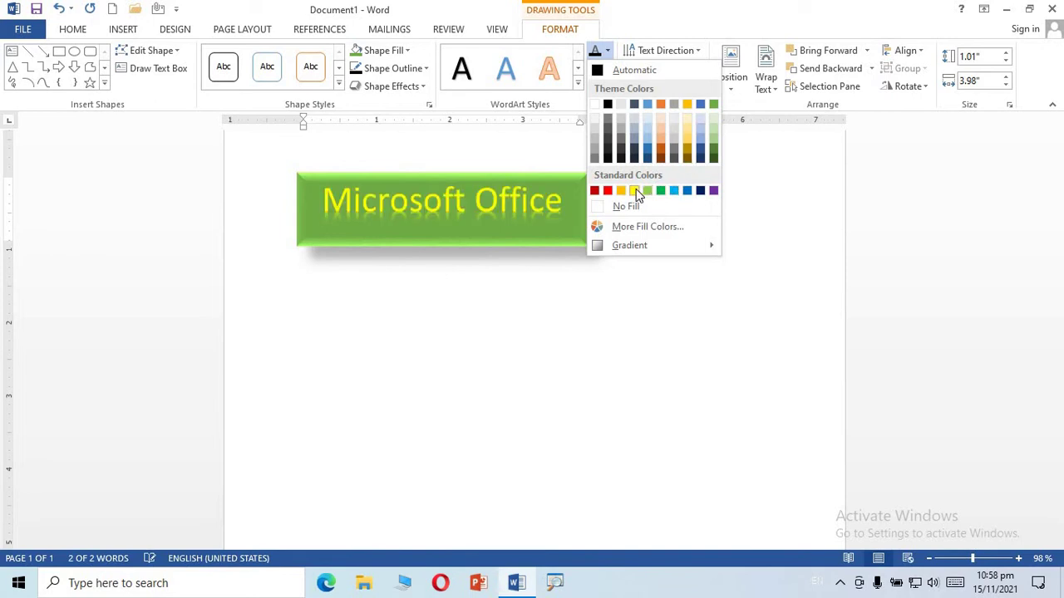
click(636, 192)
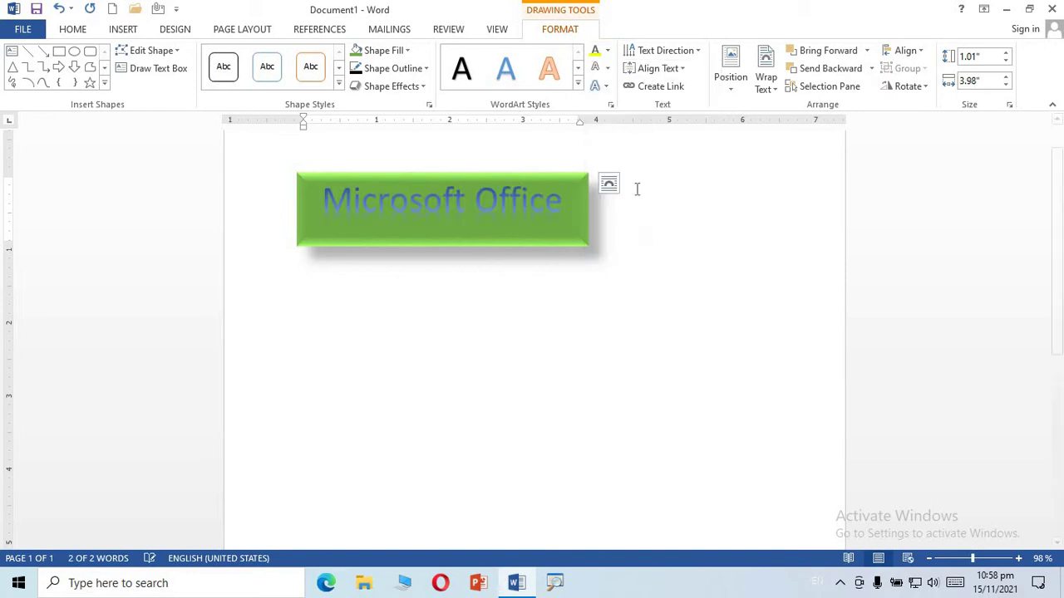
click(608, 70)
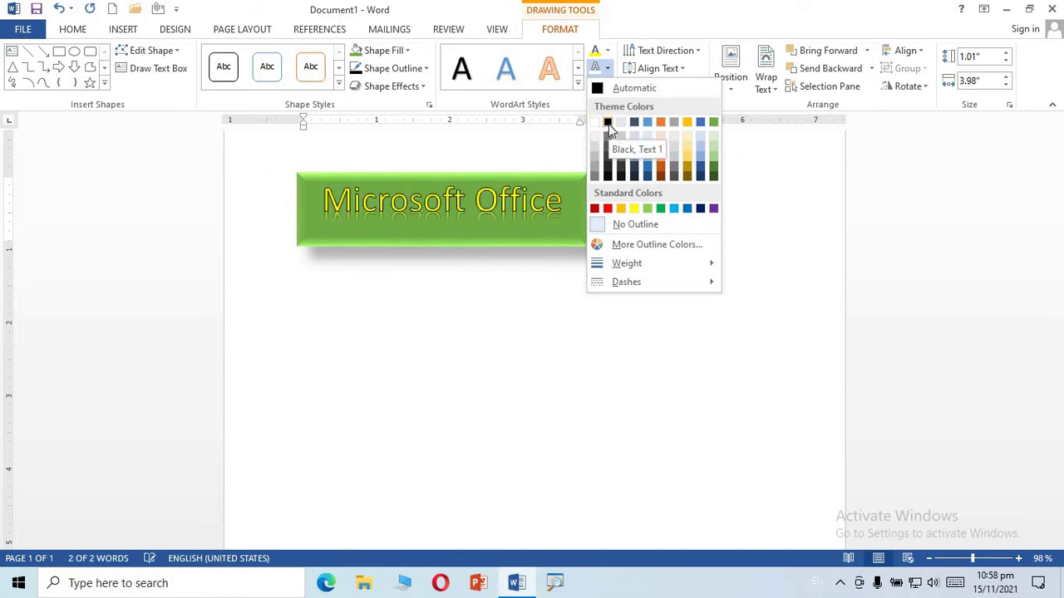
click(608, 123)
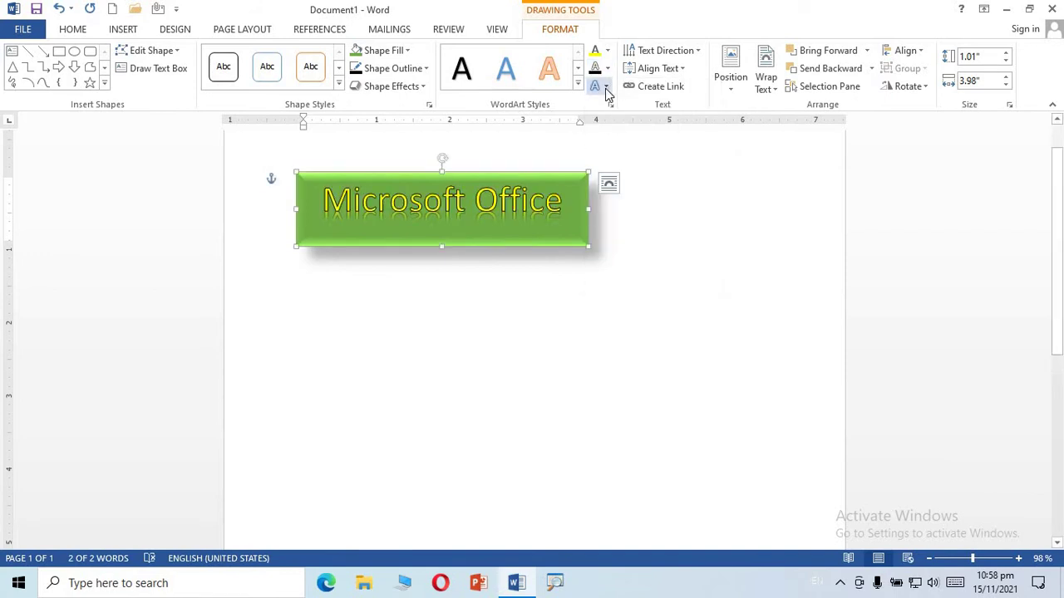
click(606, 88)
mouse_move(640, 114)
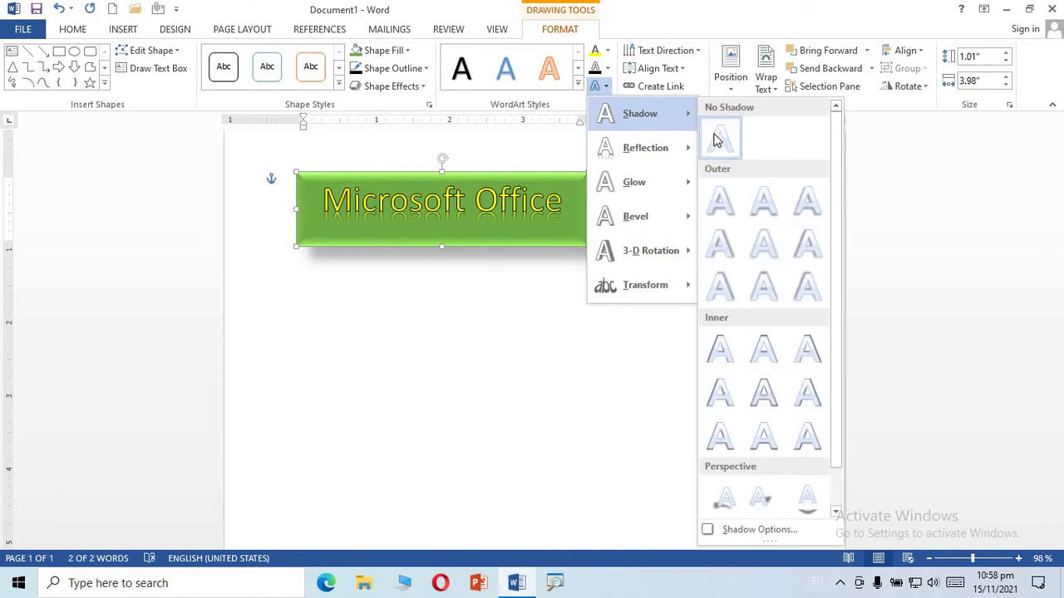
Try rotating the WordArt text 90° and 270°, then set its direction back to Horizontal.
click(802, 285)
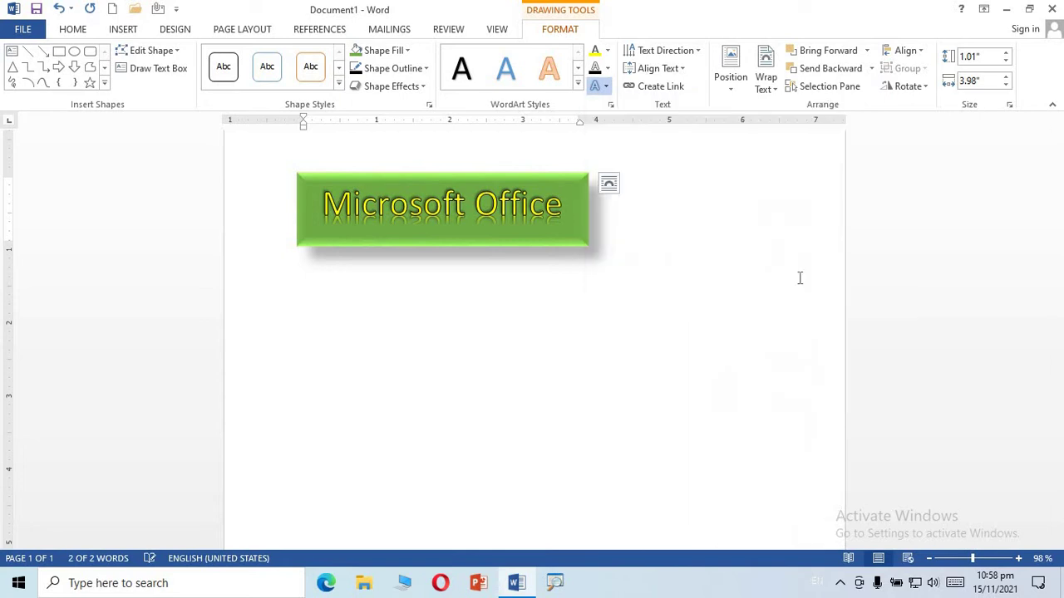
click(700, 52)
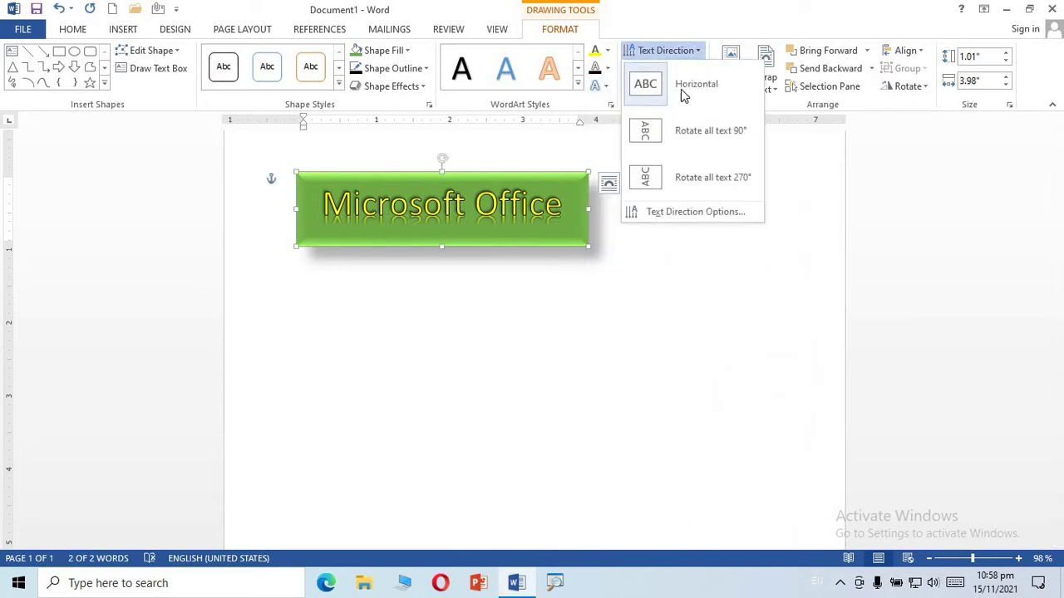
click(666, 136)
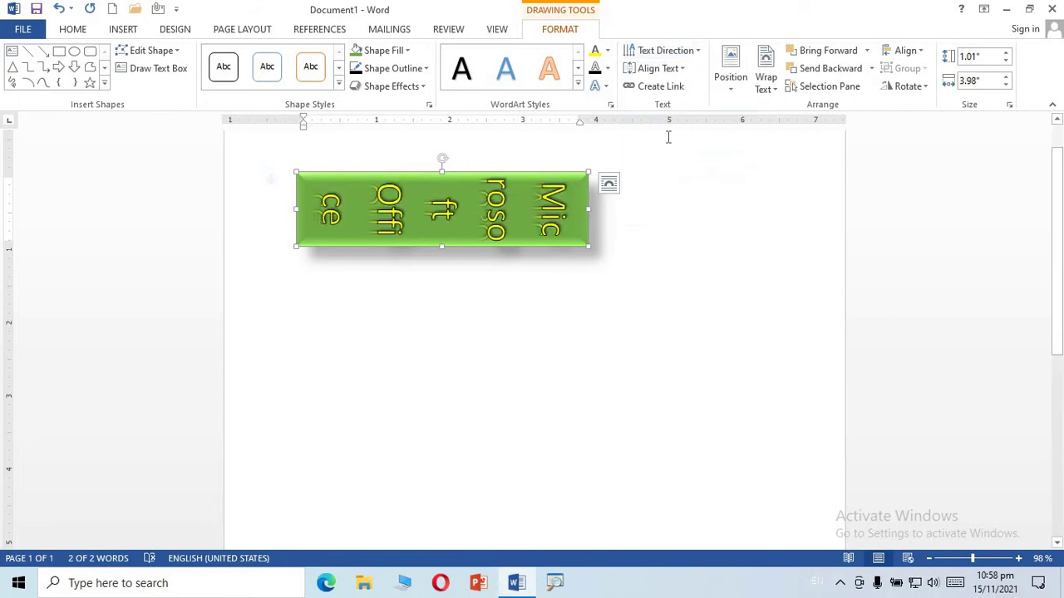
click(700, 52)
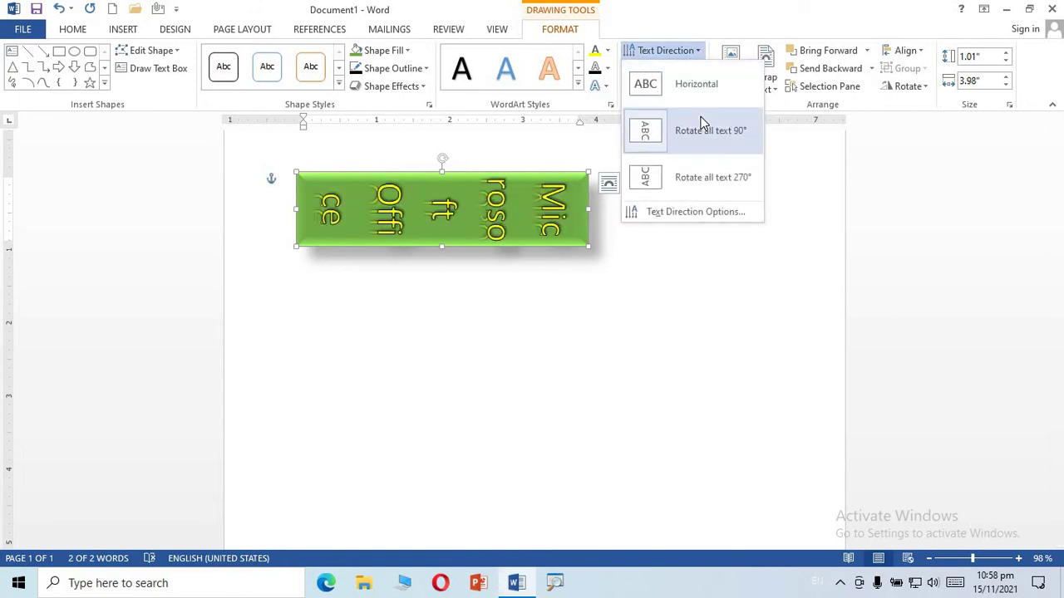
click(682, 165)
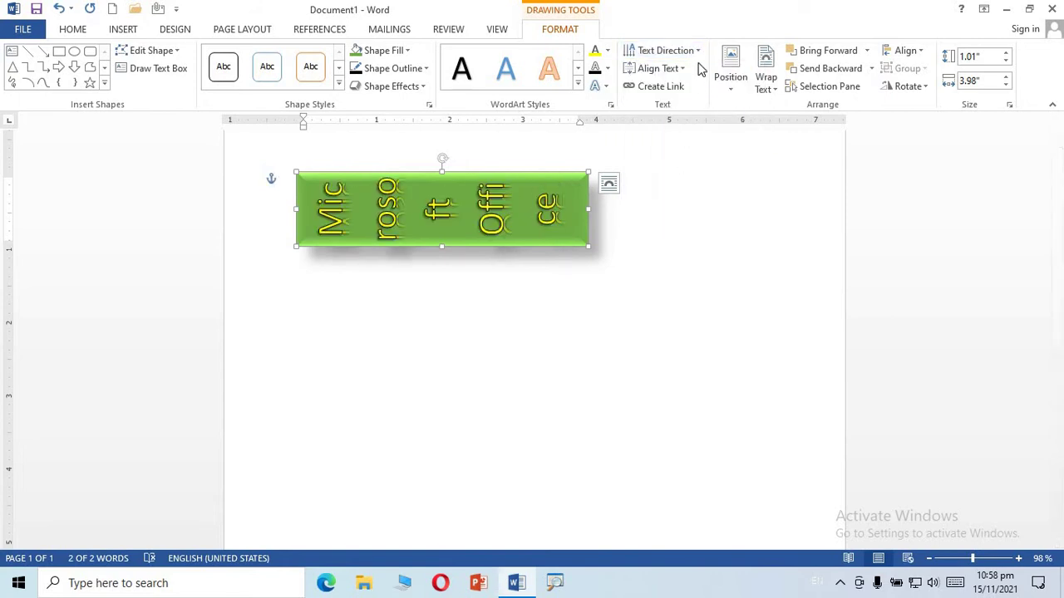
click(700, 53)
click(688, 100)
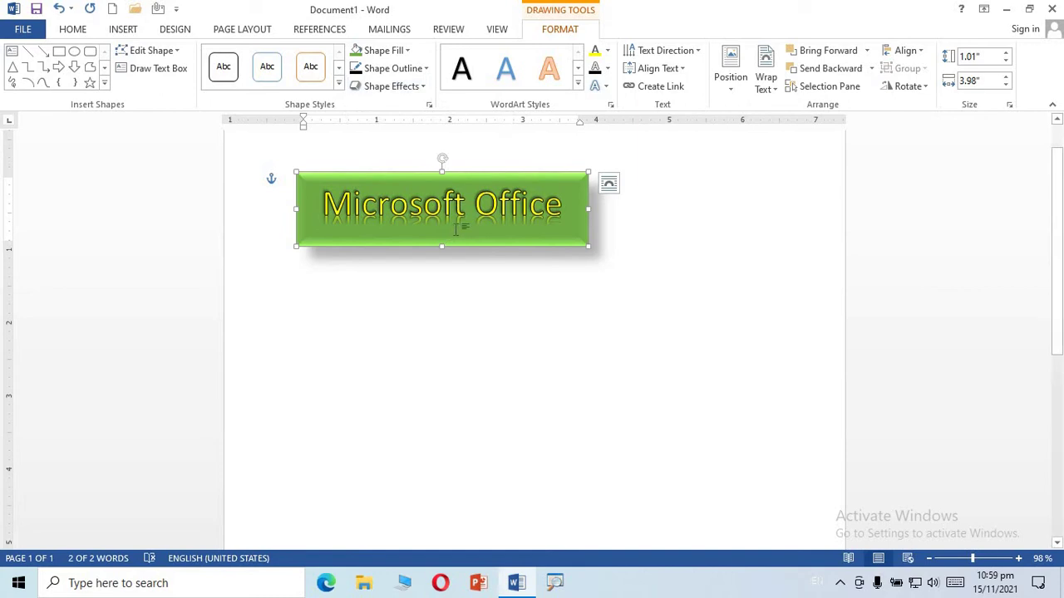
Delete the WordArt and type OfficeMs on the empty page.
key(Delete)
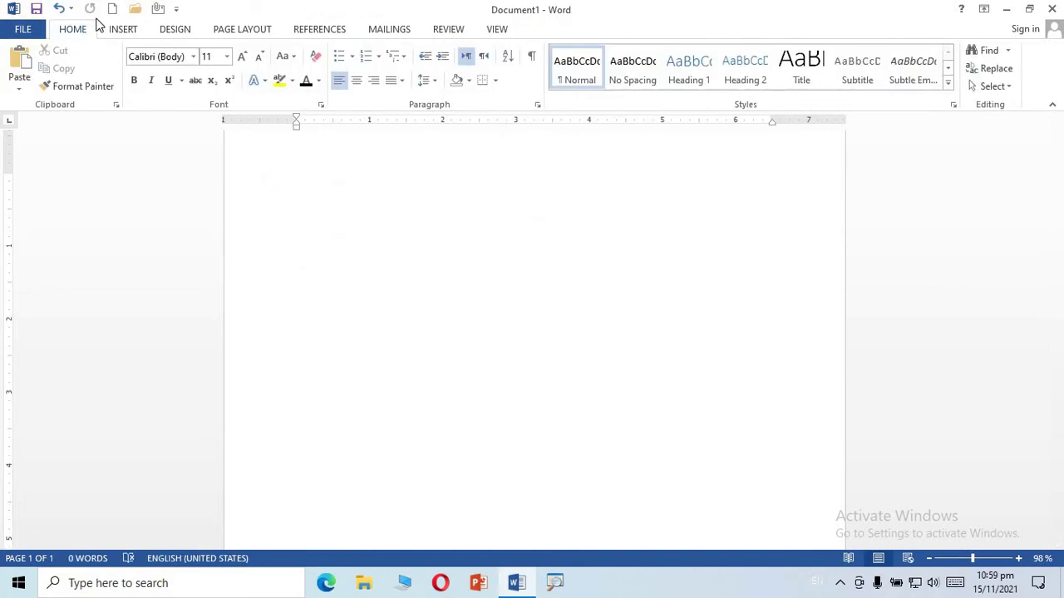
click(121, 29)
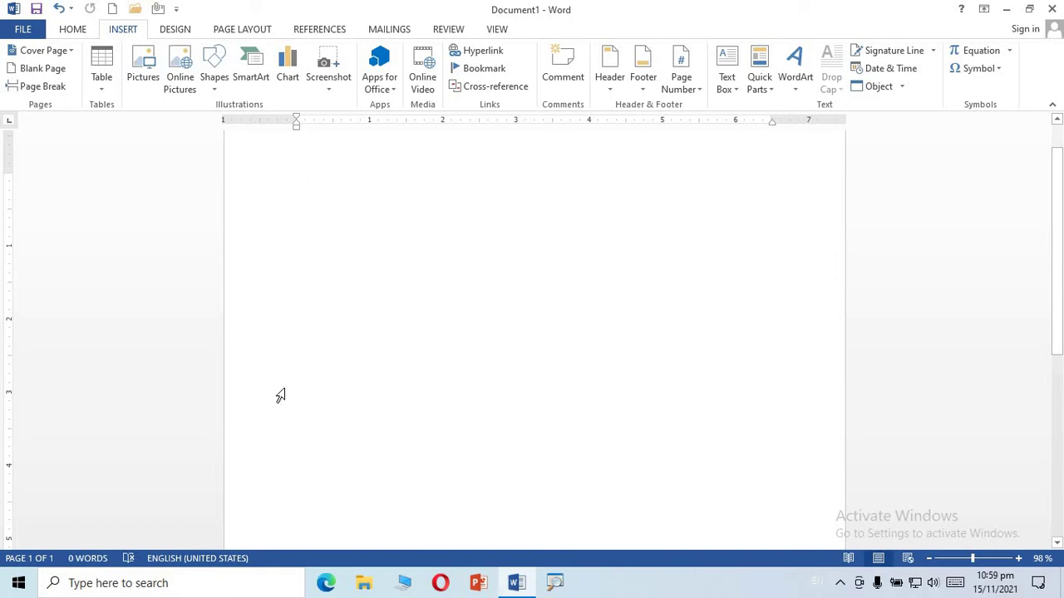
text(o)
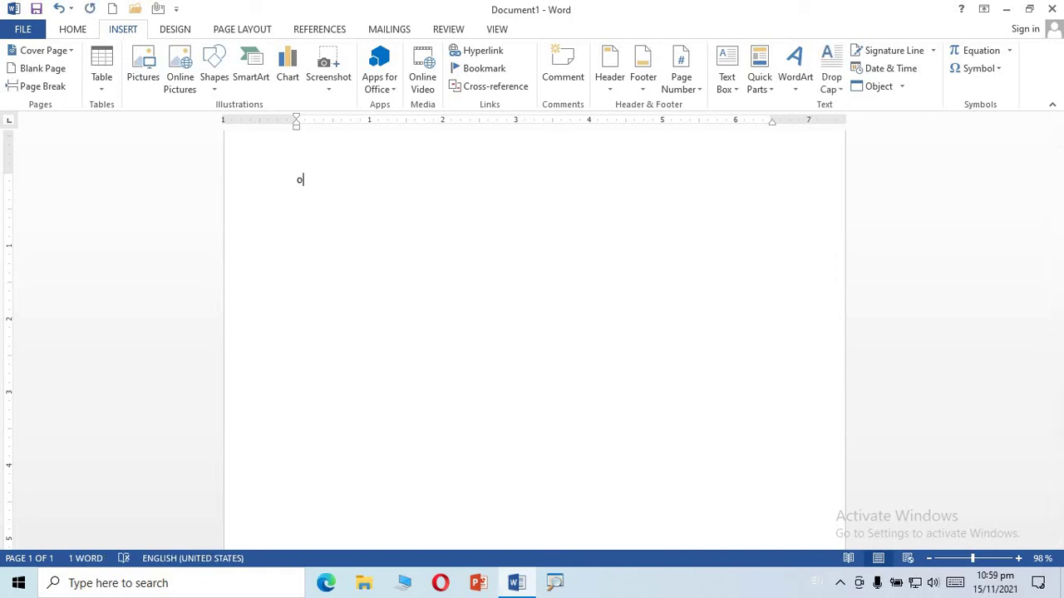
key(BackSpace)
Copy OfficeMs and paste it repeatedly until it fills about 14 lines.
key(ctrl+a)
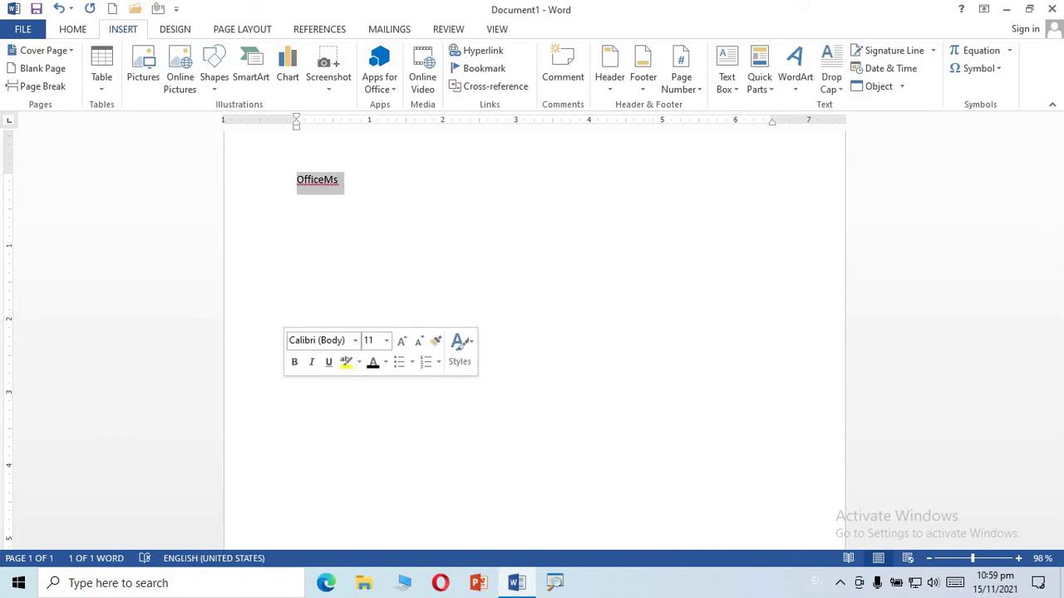
key(ctrl+c)
click(347, 185)
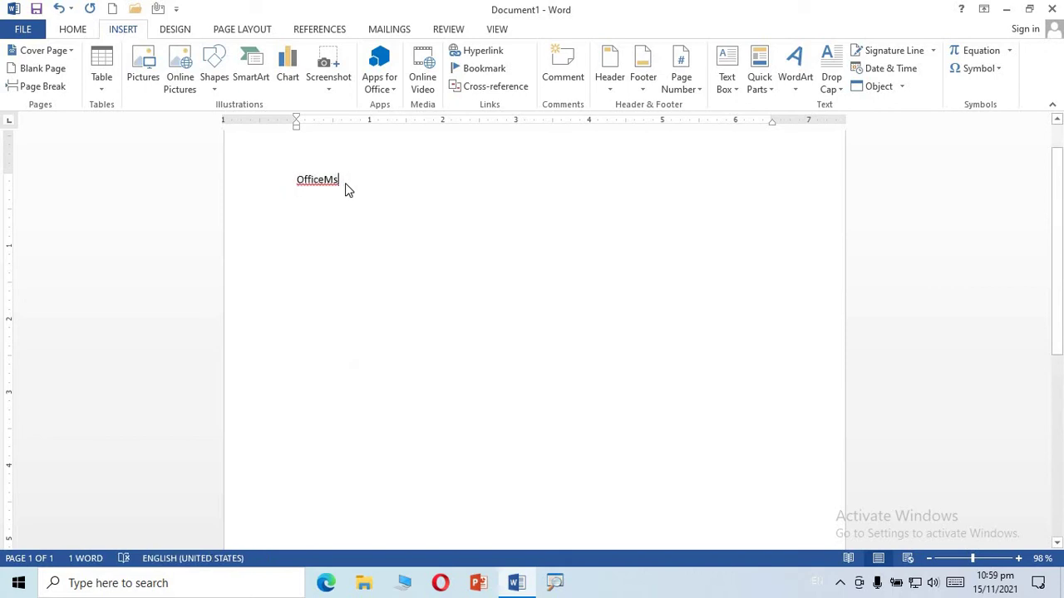
key(ctrl+v)
key(ctrl+v)
key(ctrl+v)
key(ctrl+v)
key(ctrl+v)
key(ctrl+v)
key(ctrl+v)
key(ctrl+v)
key(ctrl+v)
key(ctrl+v)
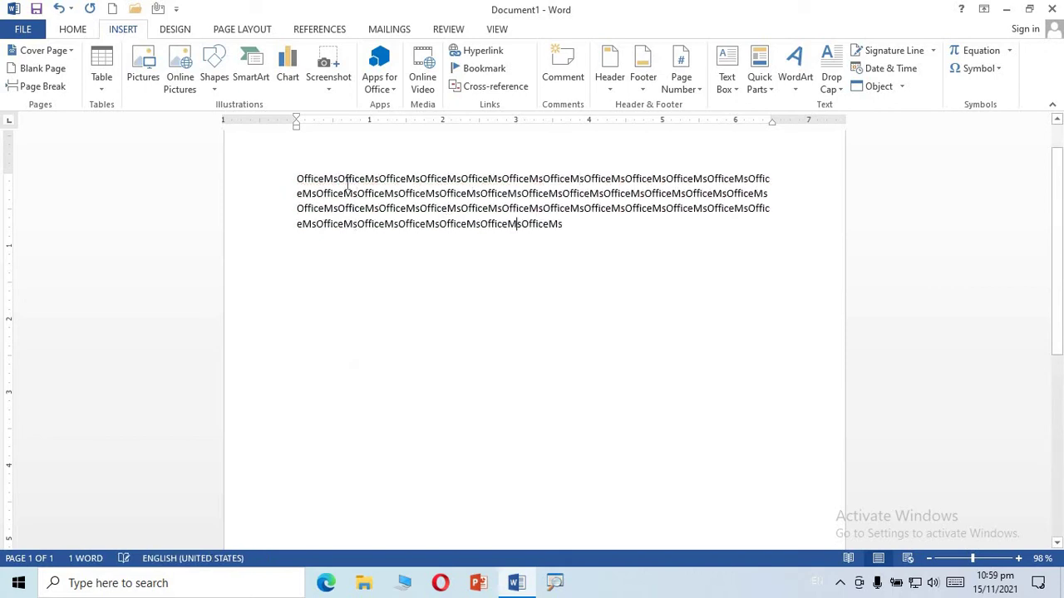
key(ctrl+v)
key(ctrl+v)
key(ctrl+v)
key(ctrl+v)
key(ctrl+v)
key(ctrl+v)
key(ctrl+v)
key(ctrl+v)
key(ctrl+v)
key(ctrl+v)
key(ctrl+v)
key(ctrl+v)
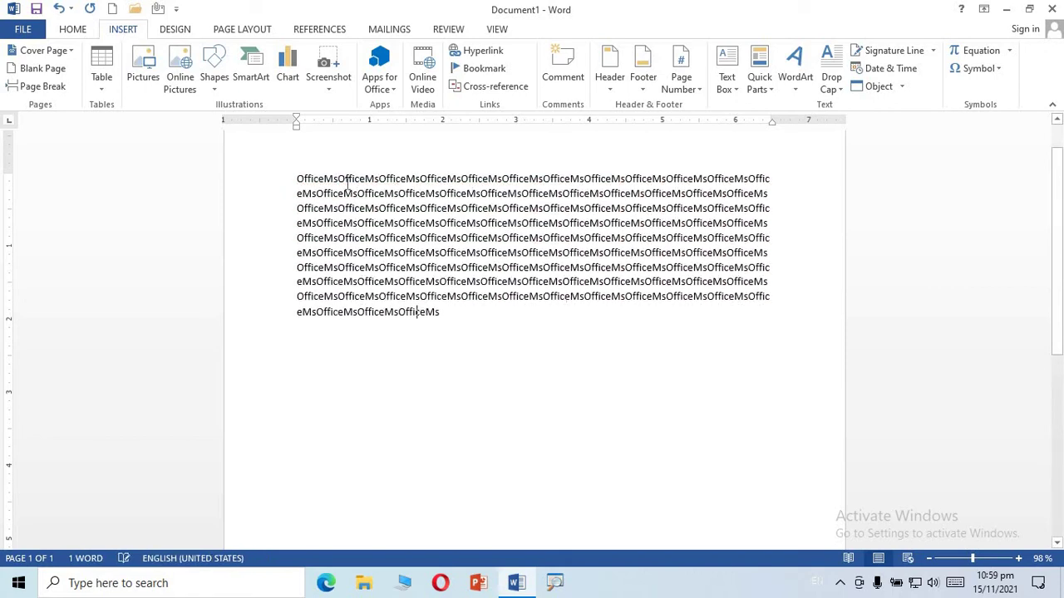
key(ctrl+v)
key(ctrl+v)
key(ctrl+v)
key(ctrl+v)
key(ctrl+v)
key(ctrl+v)
key(ctrl+v)
key(ctrl+v)
key(ctrl+v)
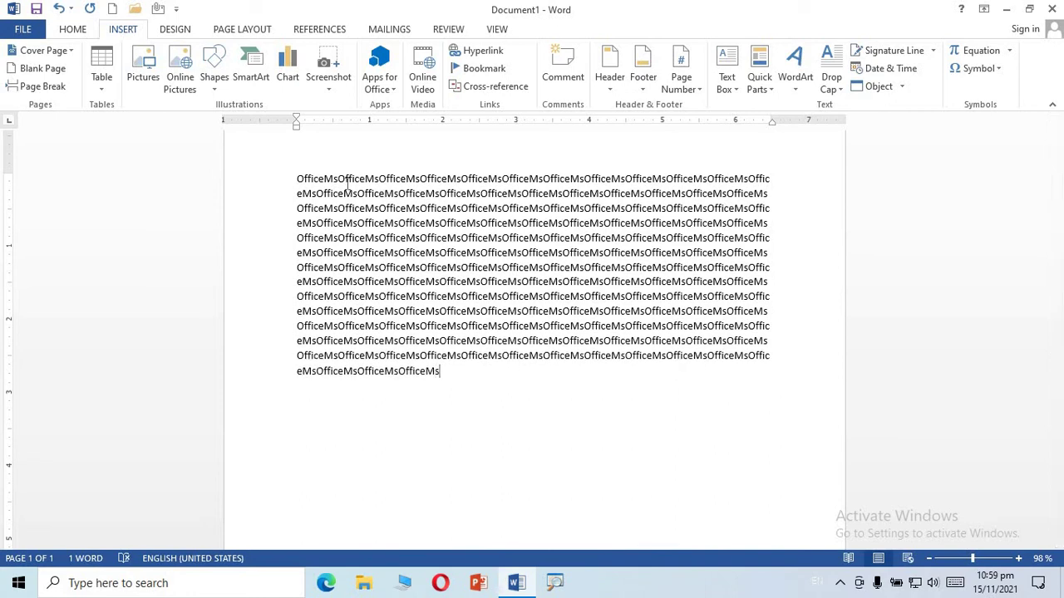
key(ctrl+v)
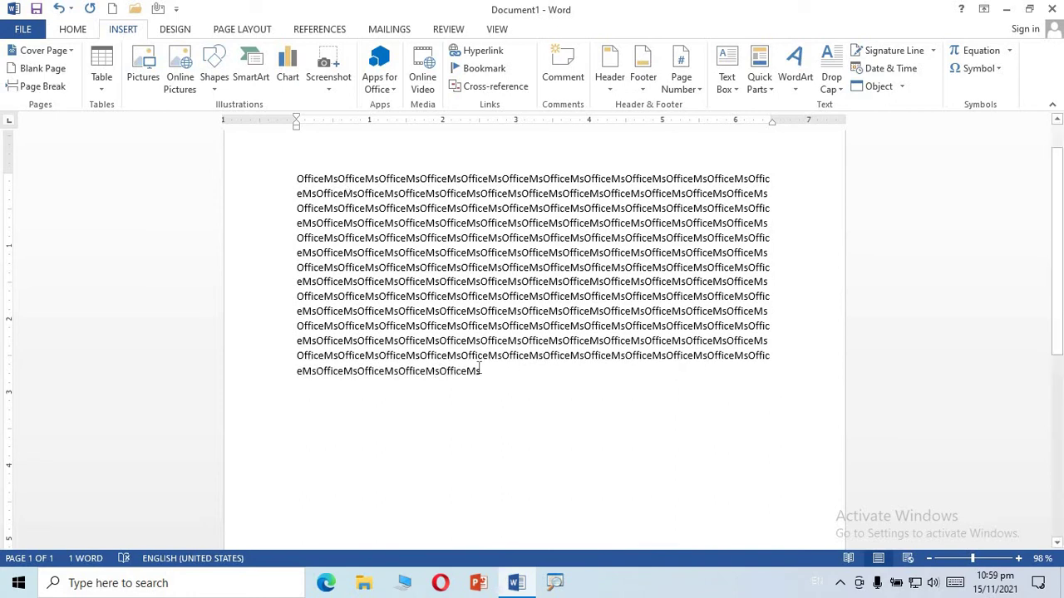
Select the whole OfficeMs paragraph and bring up the Drop Cap choices.
shift+click(376, 253)
shift+click(277, 181)
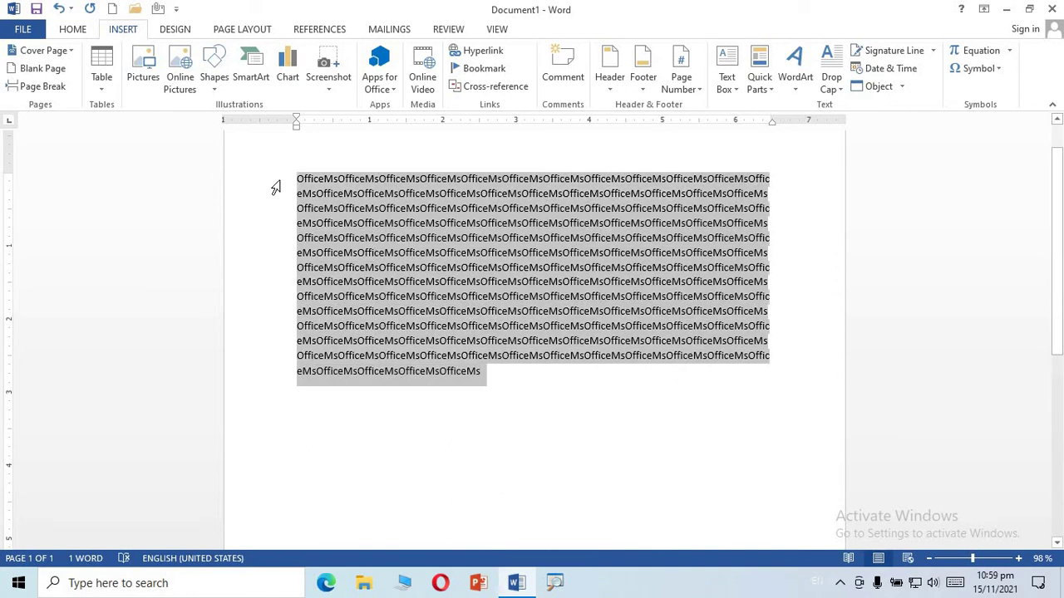
click(839, 83)
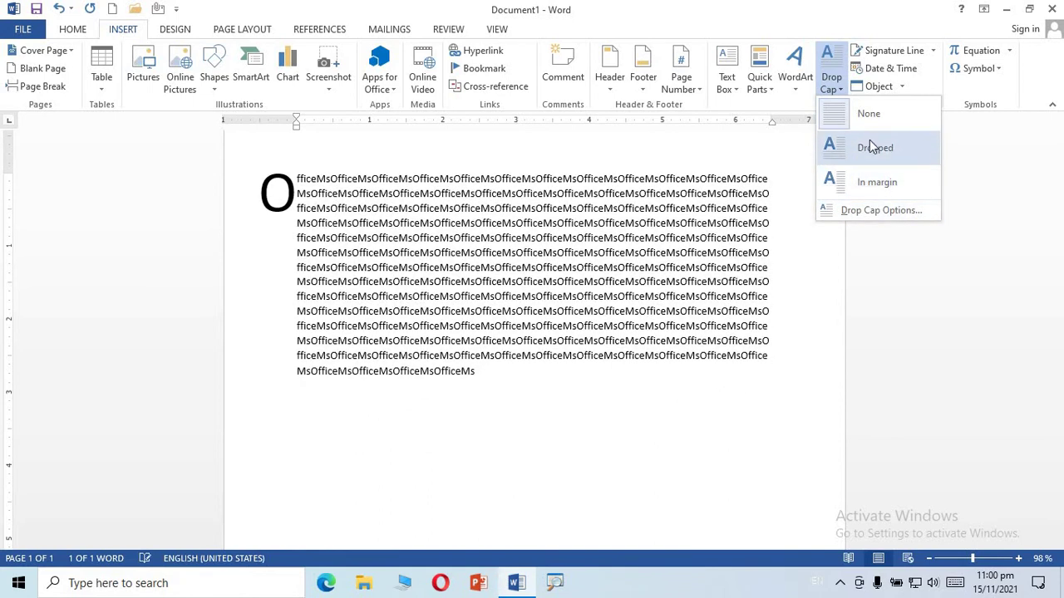
Apply a Dropped capital O five lines deep, then drag its frame into the margin and above the paragraph.
click(834, 209)
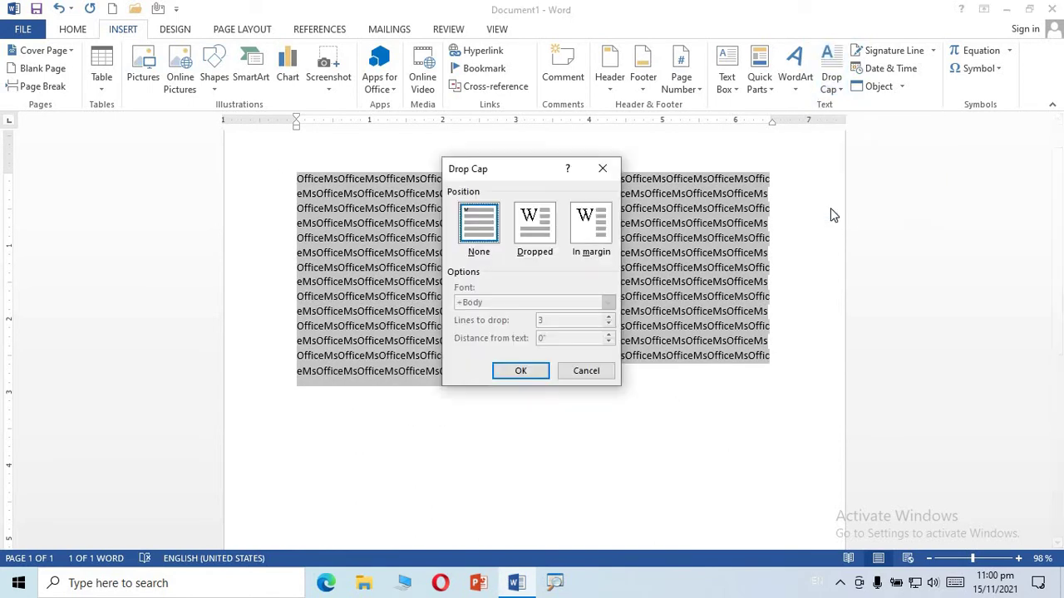
click(536, 236)
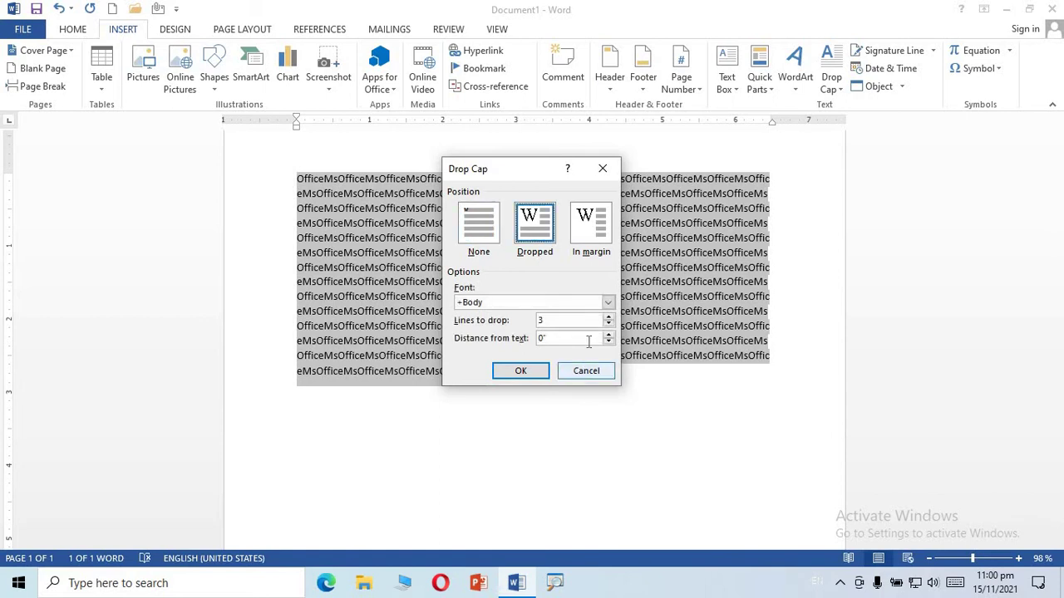
click(608, 317)
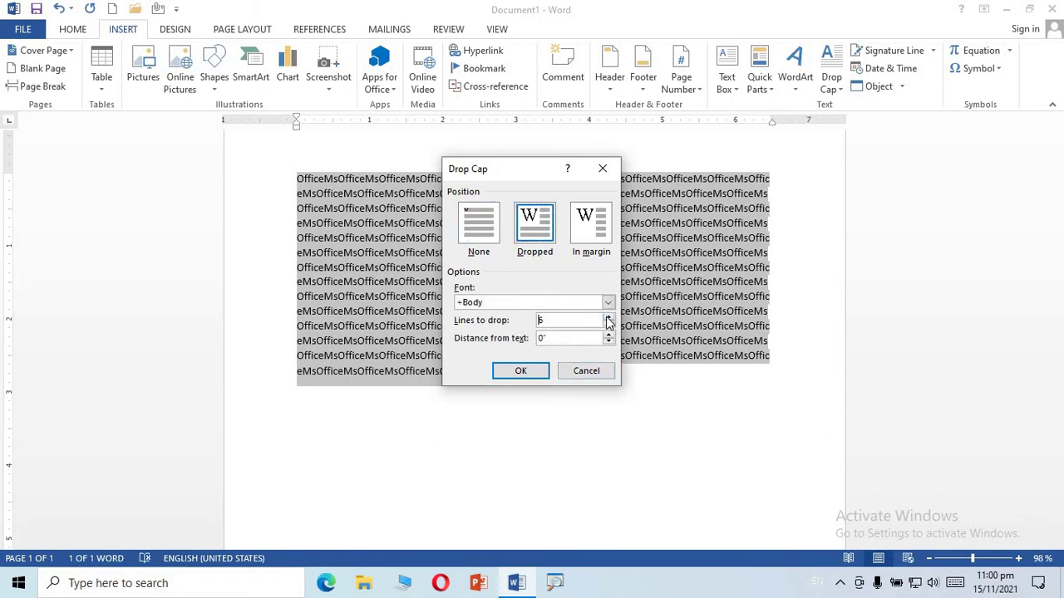
click(608, 325)
click(498, 370)
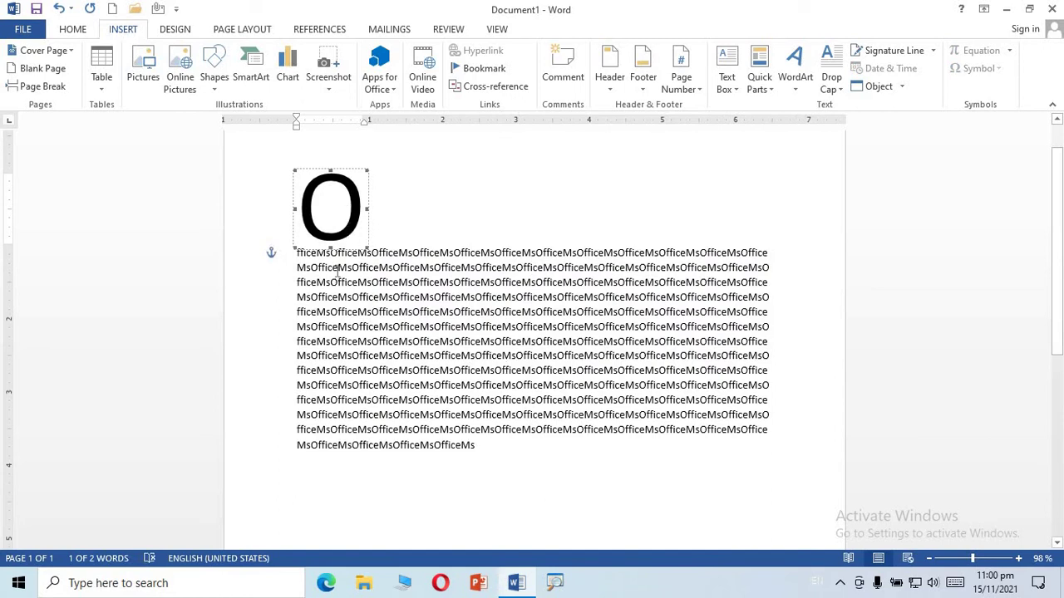
mouse_move(335, 248)
mouse_down()
mouse_move(275, 301)
mouse_move(275, 327)
mouse_move(275, 253)
mouse_up()
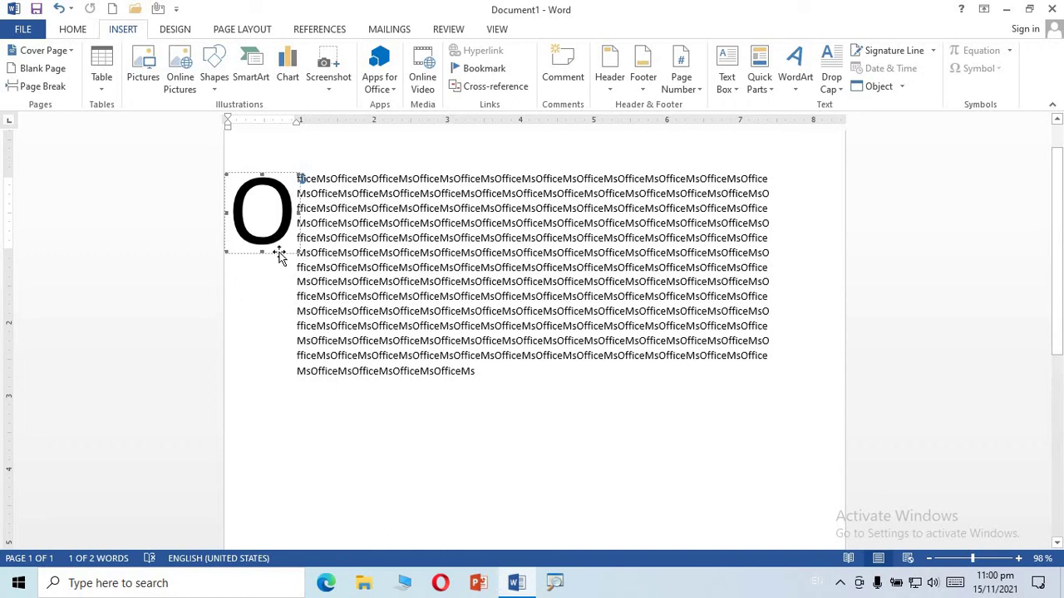
drag(279, 254, 351, 202)
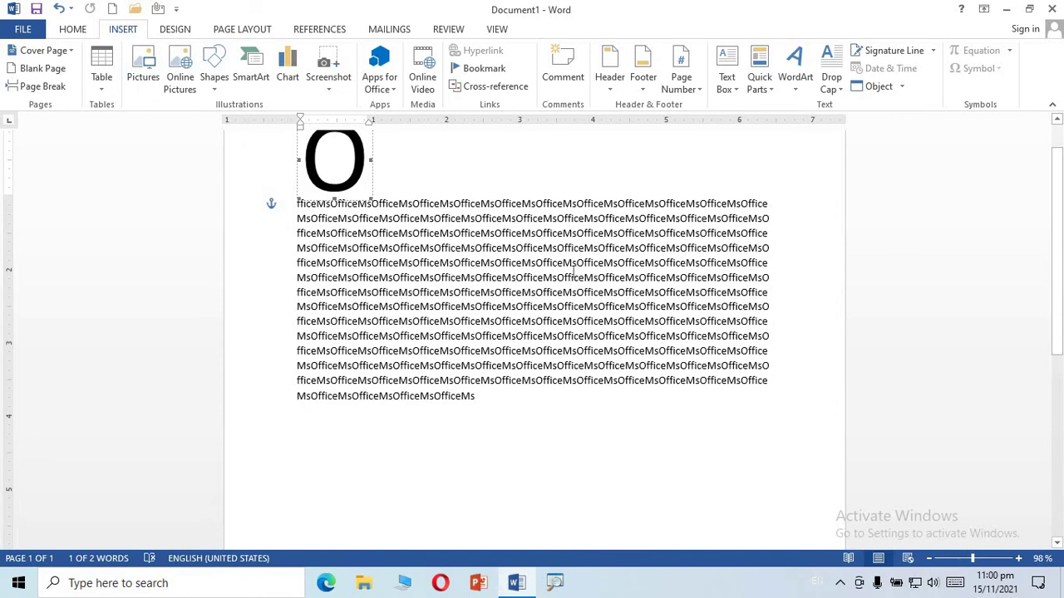
Change the drop cap to four lines, then select and delete all the text.
click(835, 86)
click(866, 208)
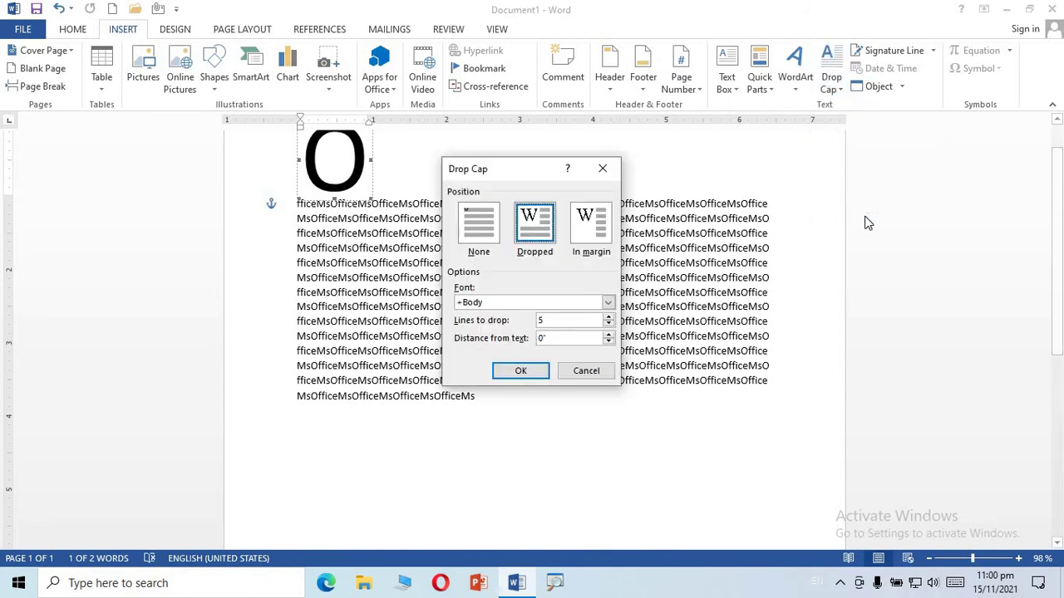
click(608, 325)
click(520, 370)
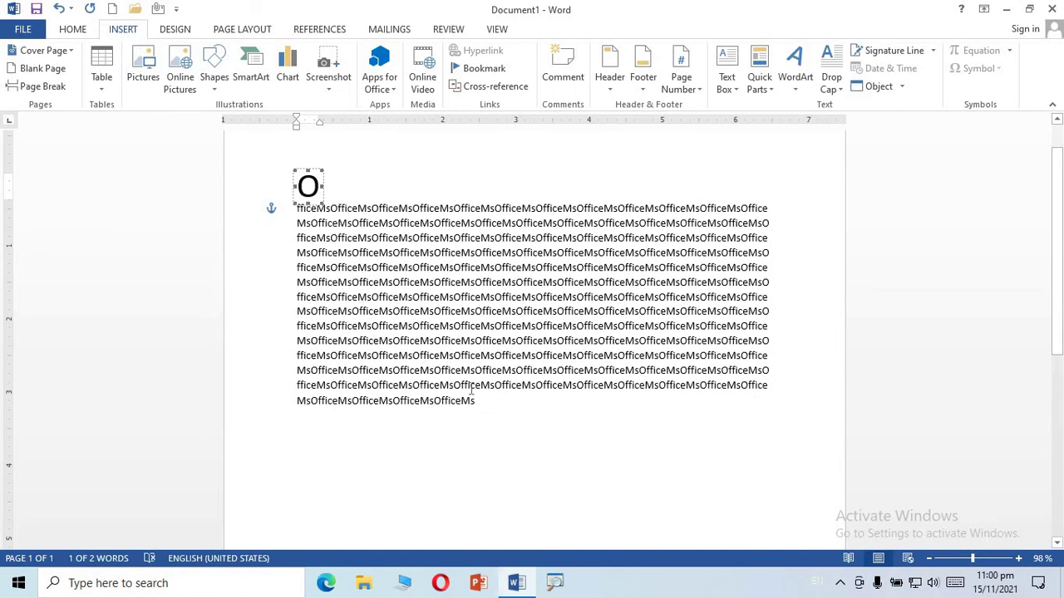
click(480, 401)
drag(340, 250, 297, 173)
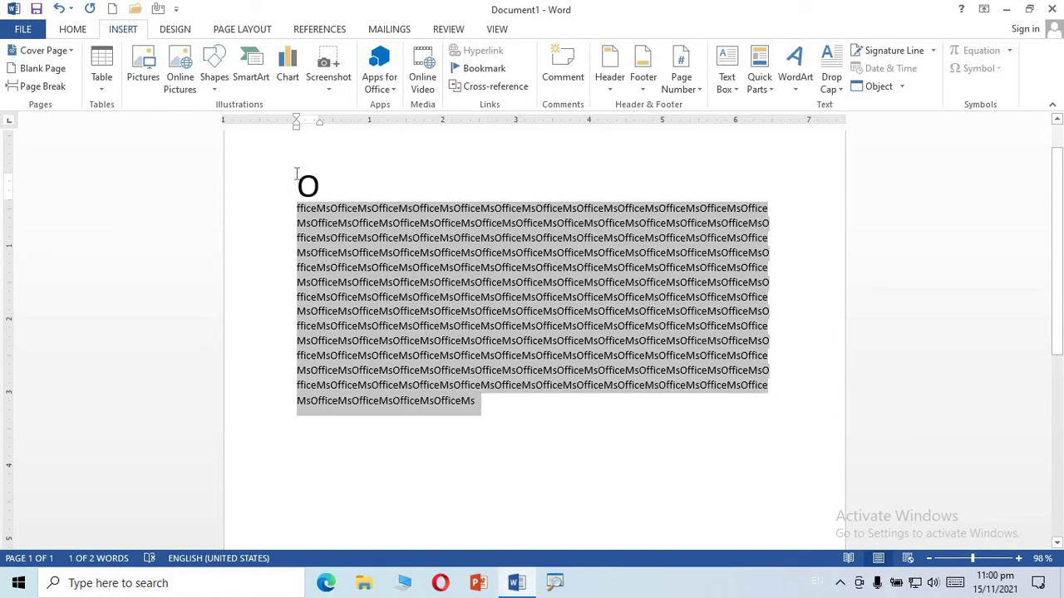
key(Delete)
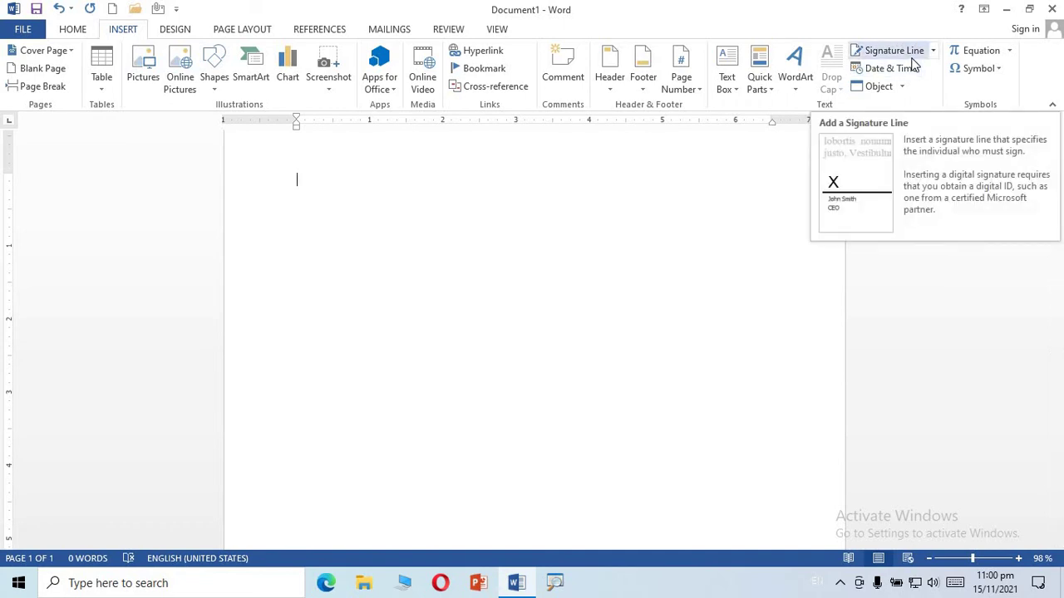
Add a signature line with the signer's name and Manager title, then delete it.
click(913, 63)
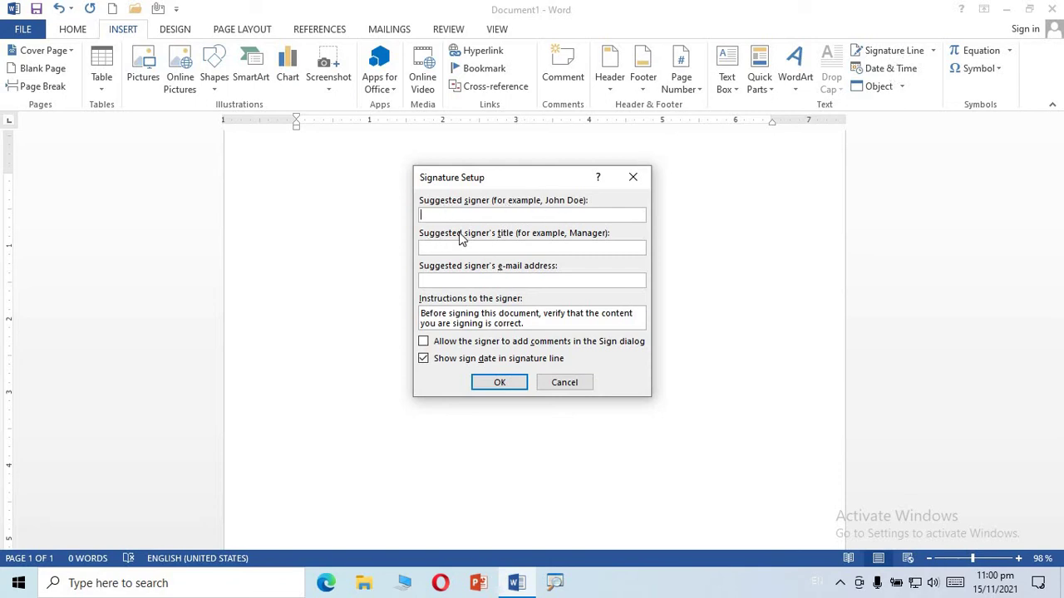
text(Muha)
text(mma)
text(d Ah)
text(mad)
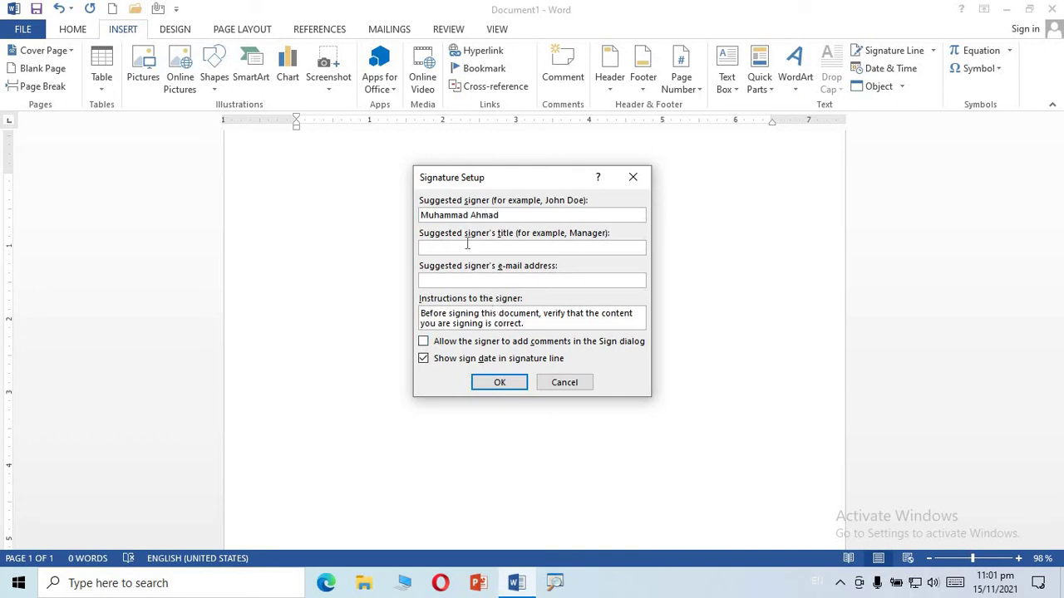
click(467, 244)
text(Manager)
click(500, 381)
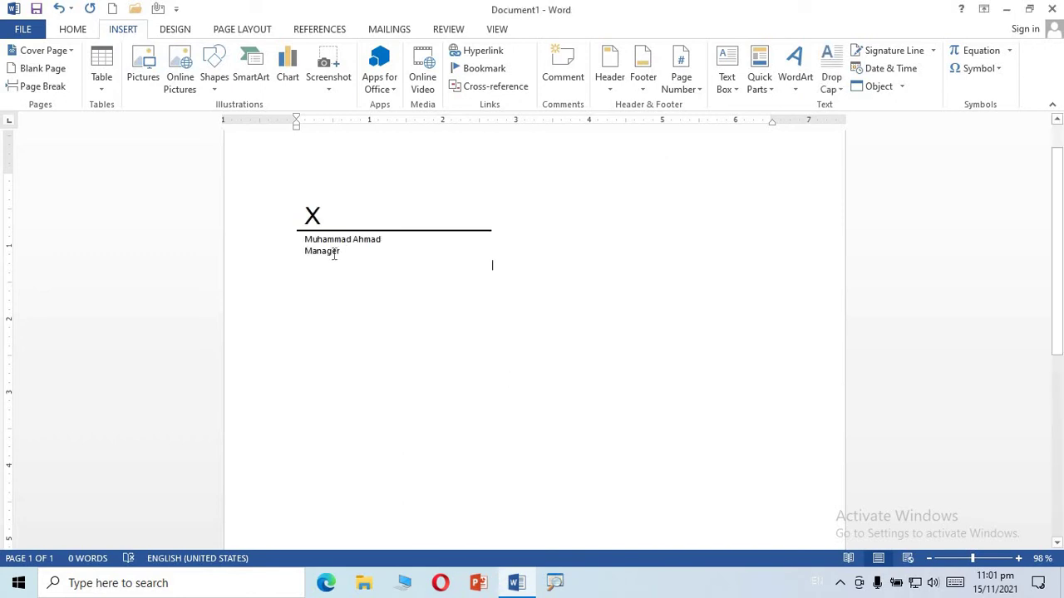
click(349, 231)
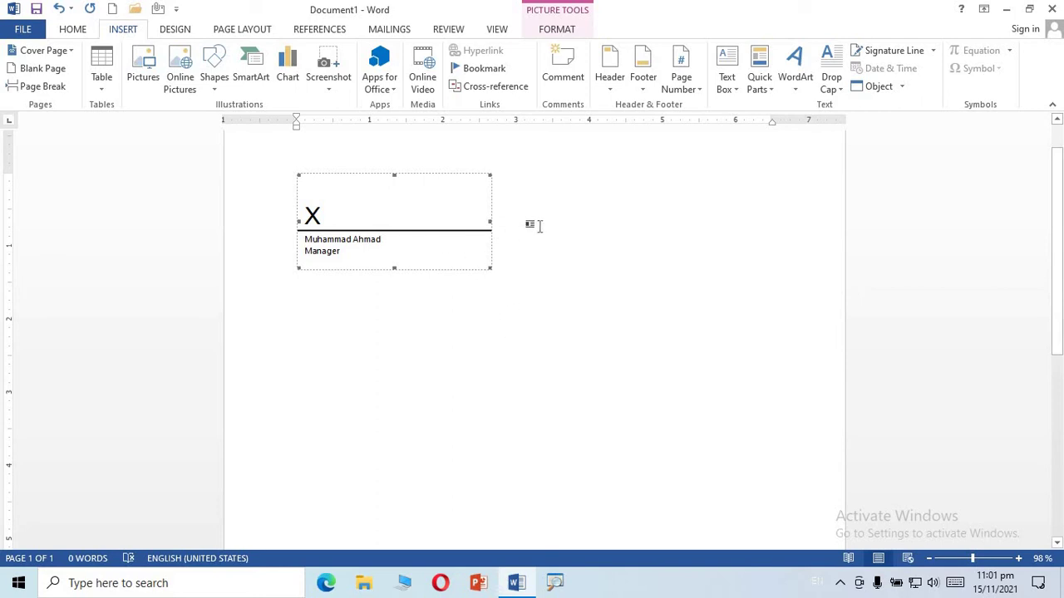
key(Delete)
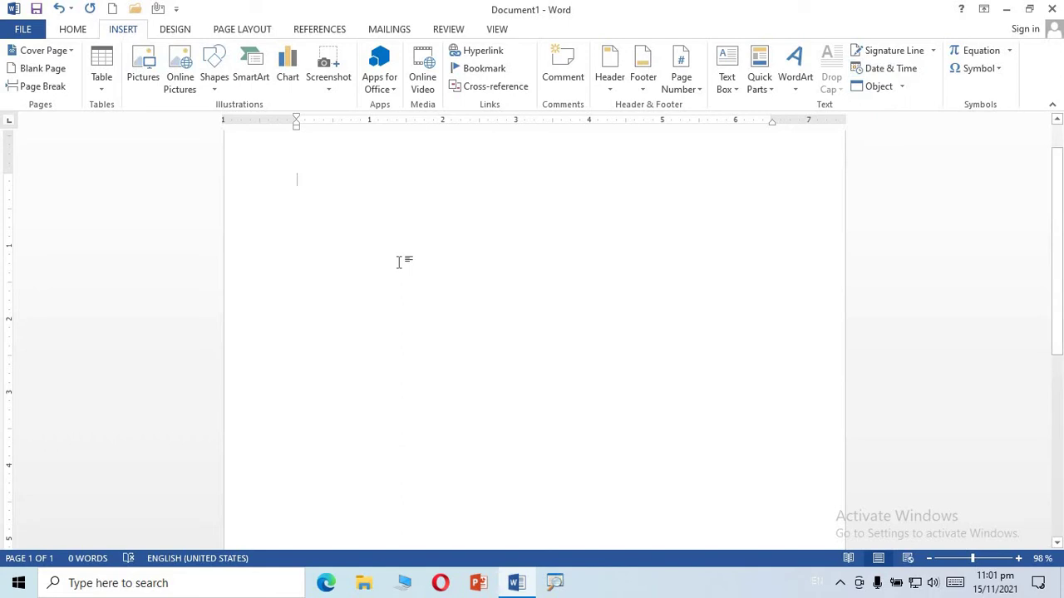
click(904, 70)
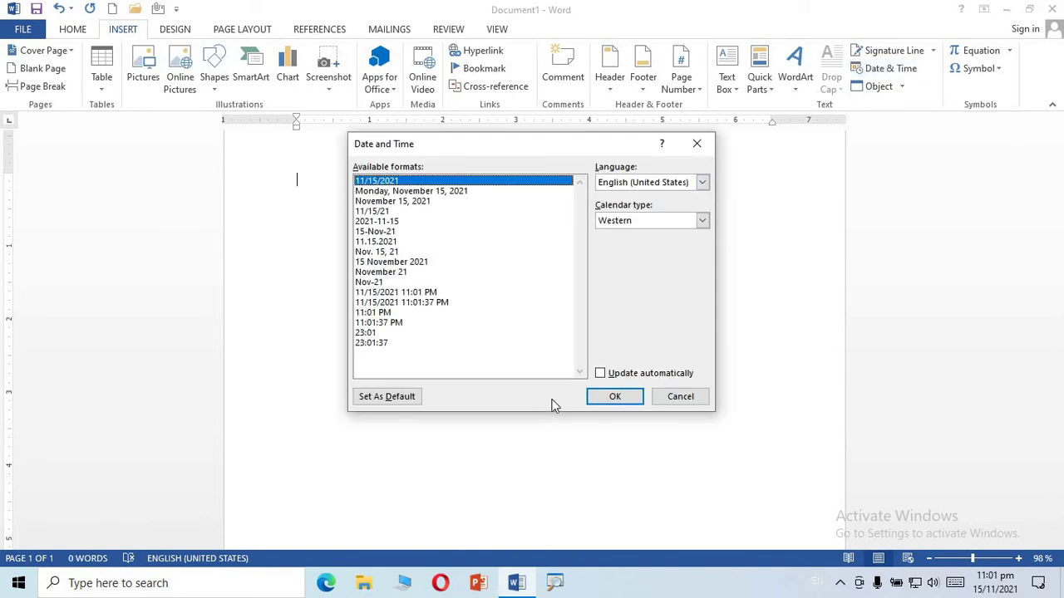
click(602, 402)
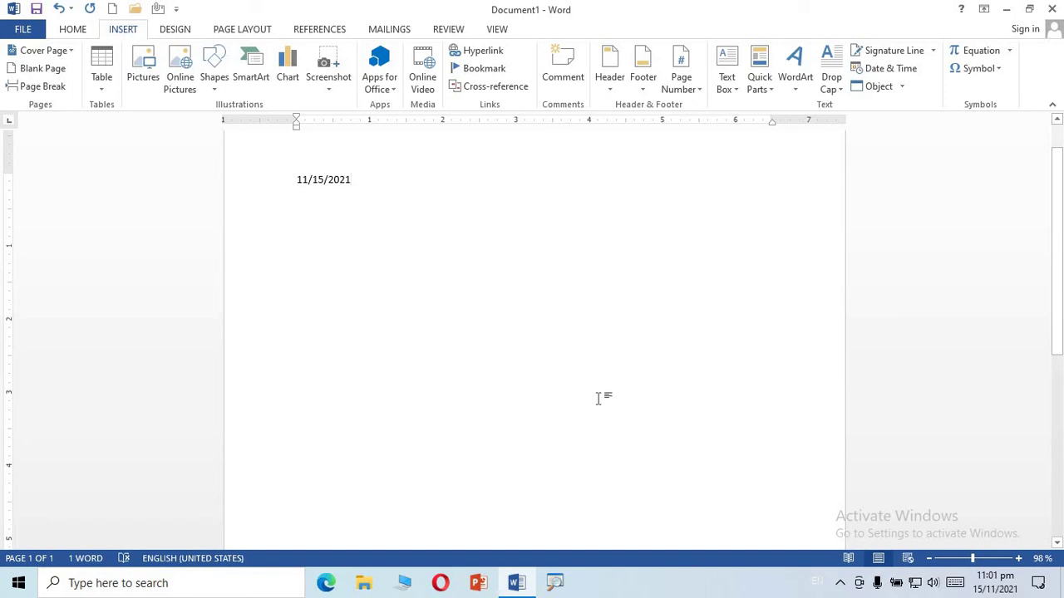
key(BackSpace)
key(BackSpace)
key(BackSpace)
key(BackSpace)
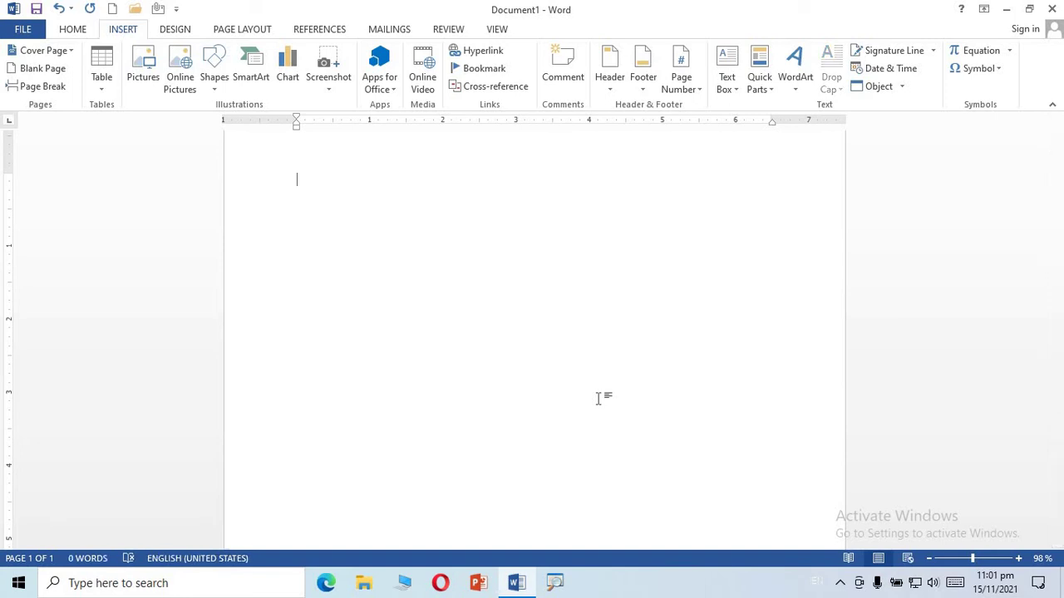
Type Application, To and The on separate lines.
text(Au)
key(BackSpace)
text(p)
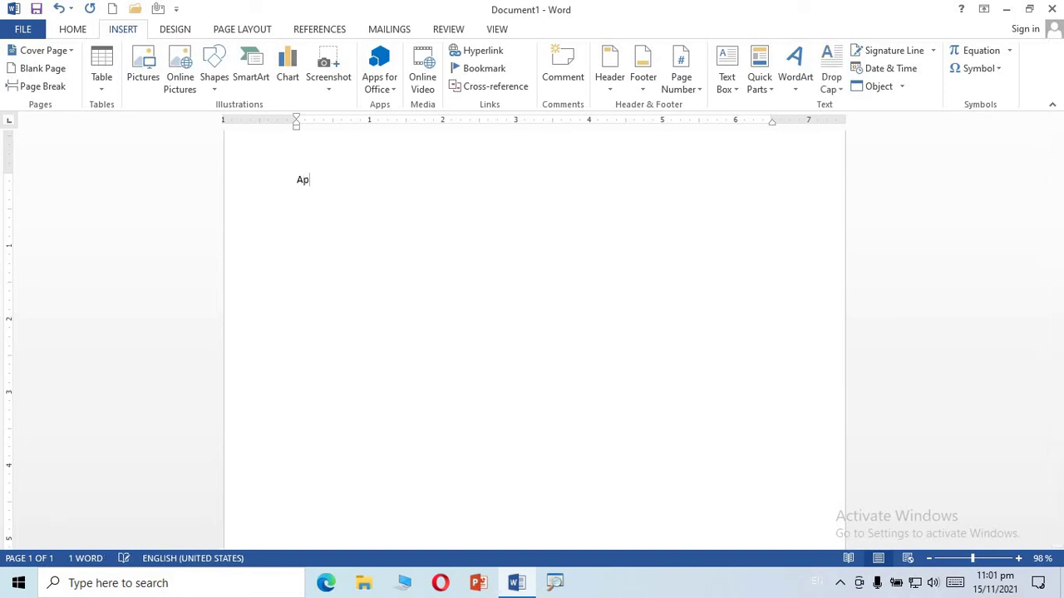
text(p)
text(ica)
key(BackSpace)
key(BackSpace)
key(BackSpace)
text(plicatio)
text(n)
key(Return)
text(T)
text(o)
key(Return)
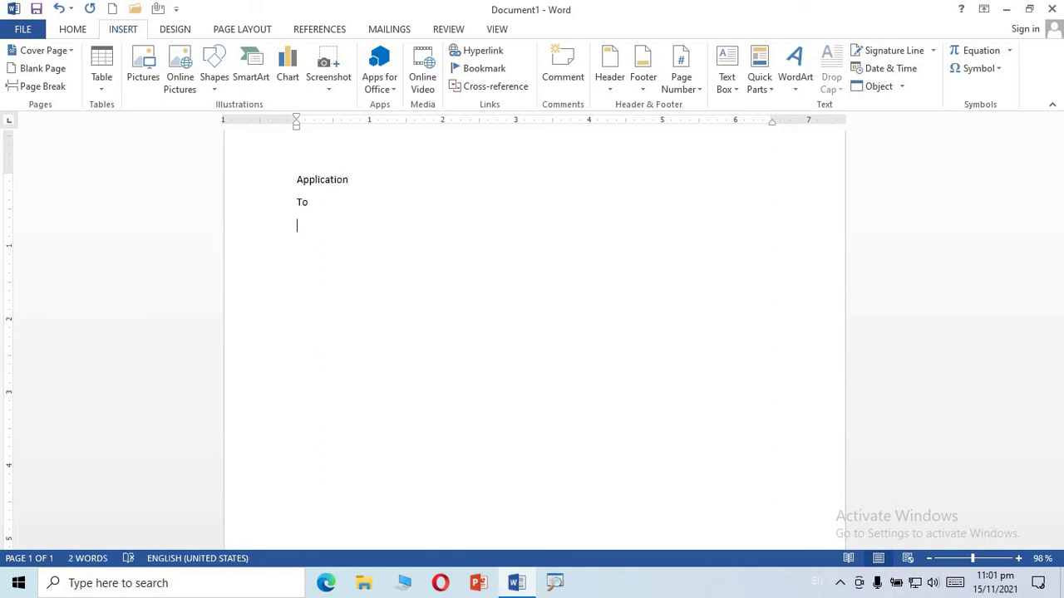
text(The)
key(Return)
Add the tab-indented Head Master G.M.S line, then Sir and 'I beg to say that'.
key(Tab)
key(Tab)
text(Head )
text(Mas)
text(ter )
text(G)
text(.M.)
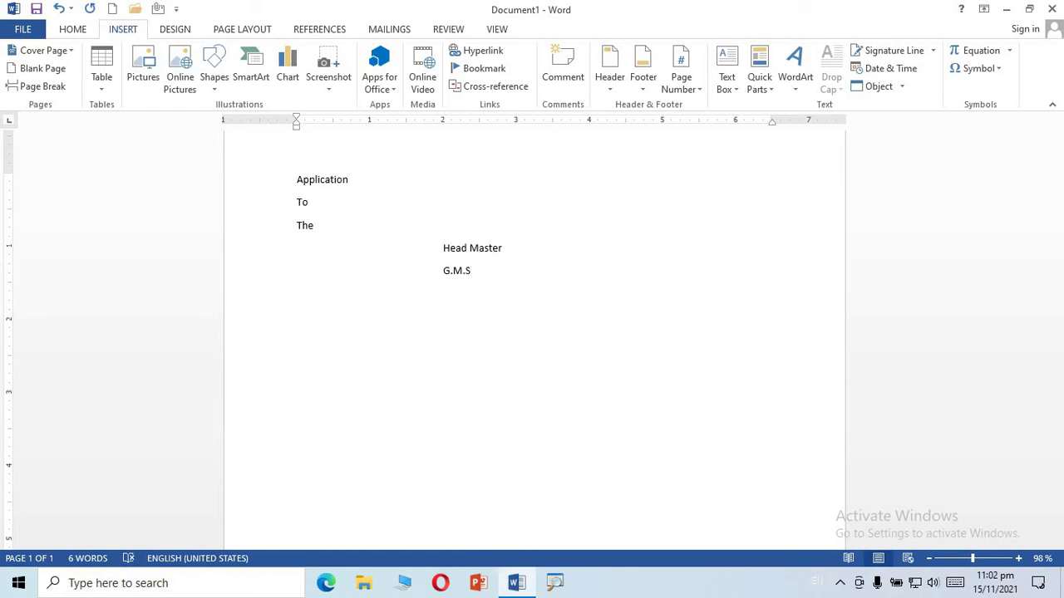
text(Sir)
key(Return)
text(I beg )
text(to say )
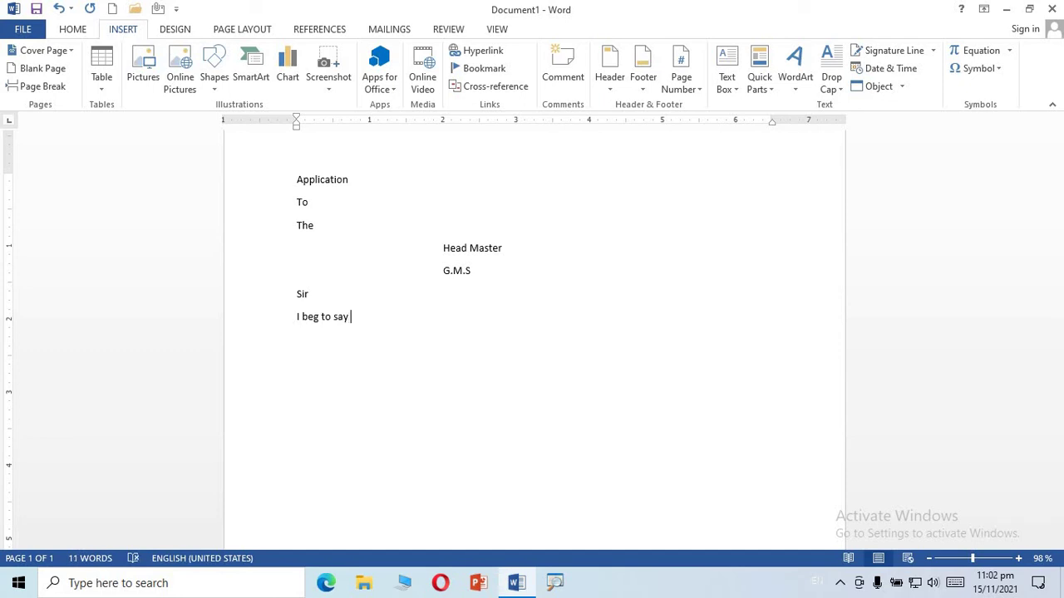
text(that)
key(Return)
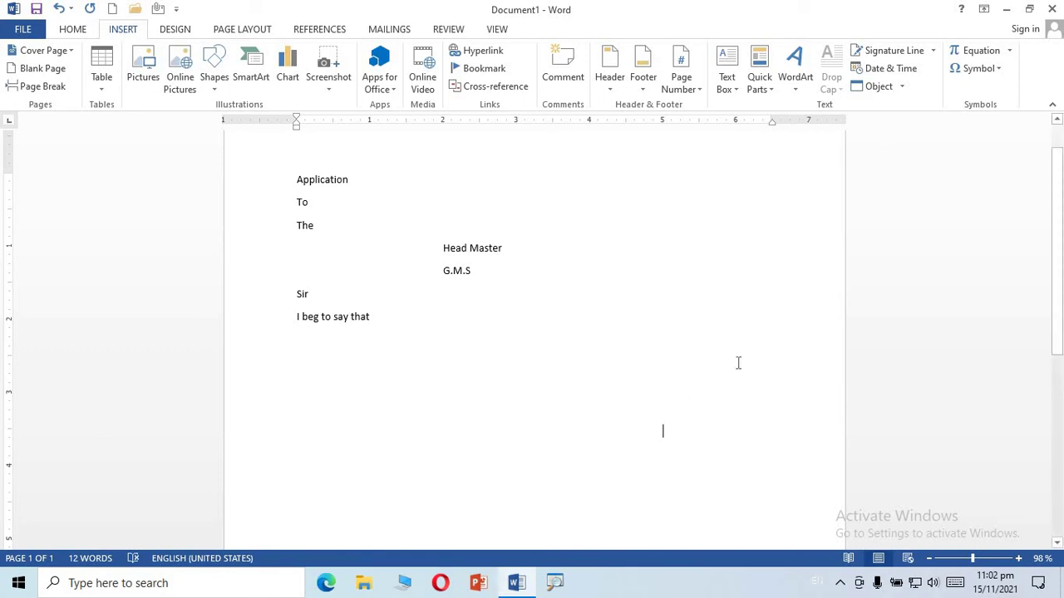
Insert today's date twice, as 11/15/2021 and in the long weekday format.
click(915, 71)
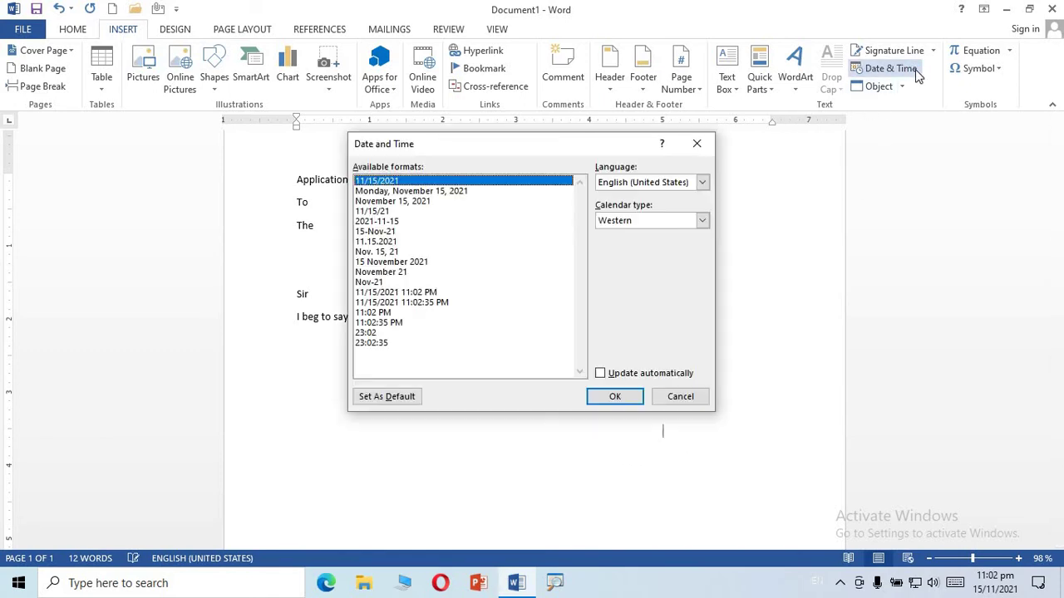
click(615, 396)
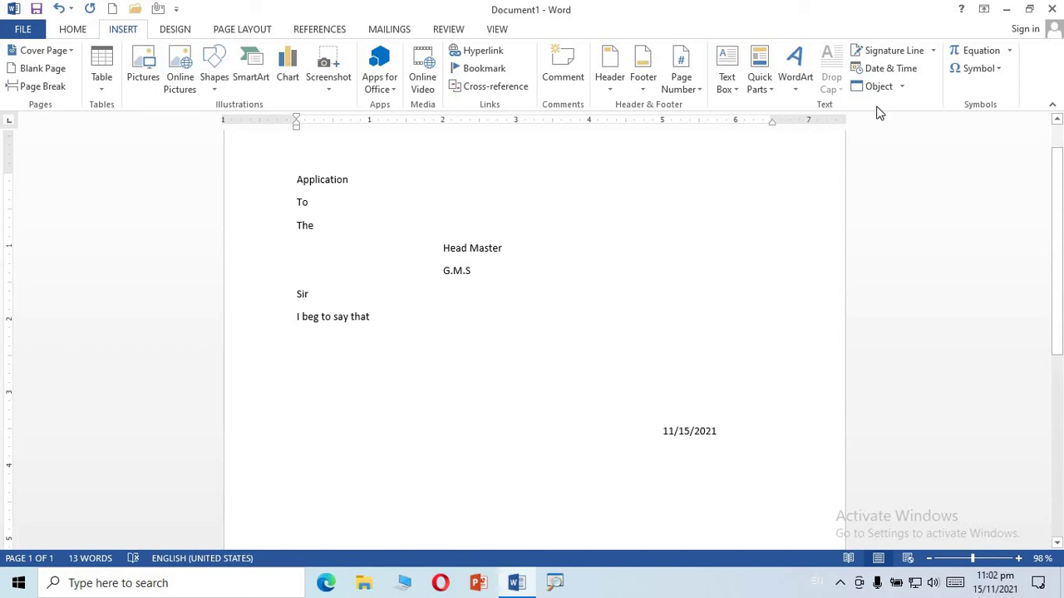
click(906, 72)
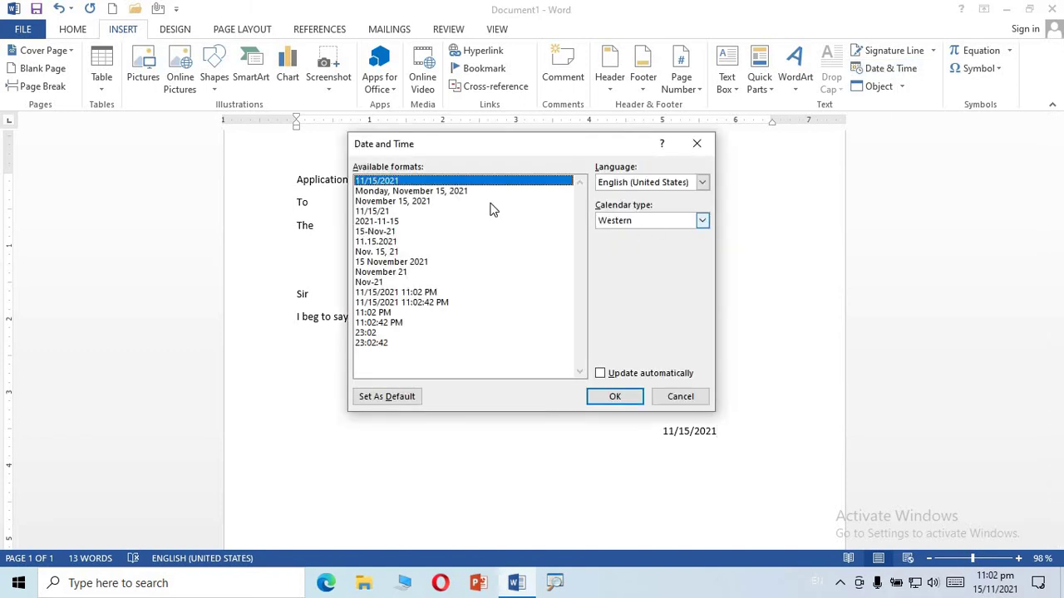
click(457, 193)
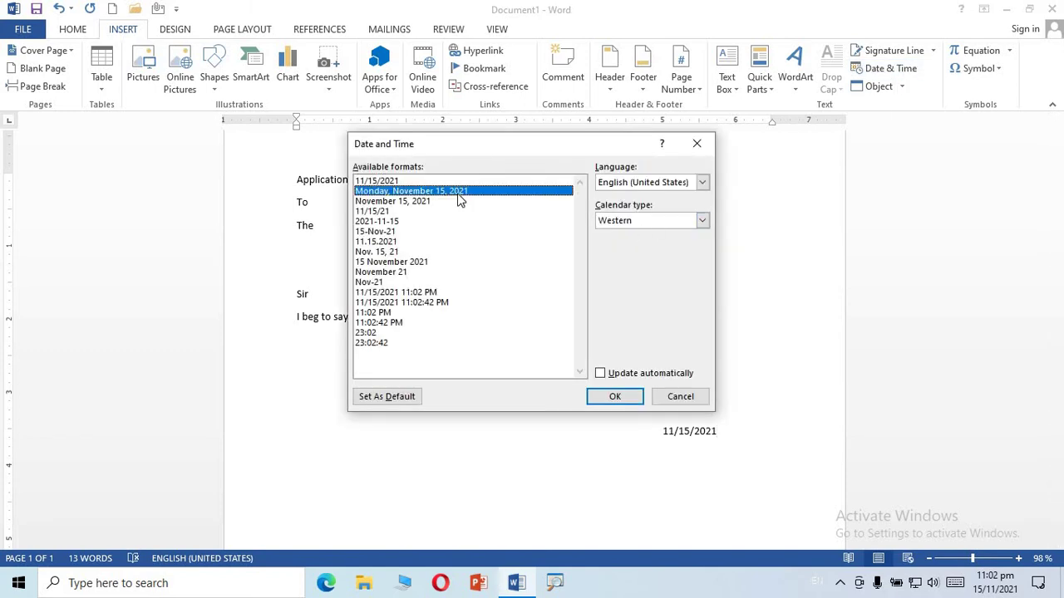
click(616, 398)
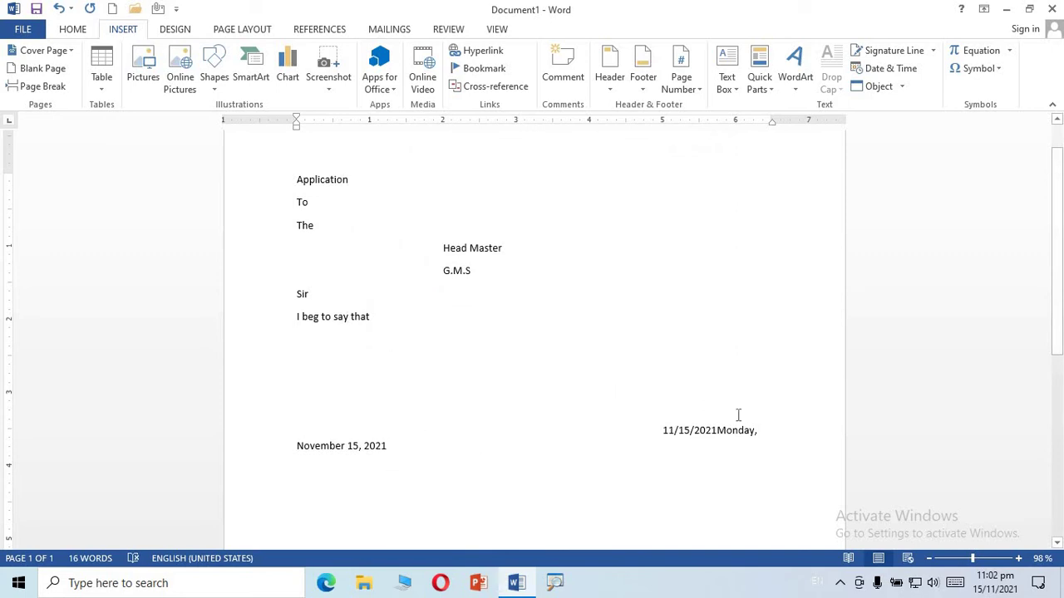
Delete both inserted dates, the stray comma, and all the letter text.
drag(663, 430, 750, 434)
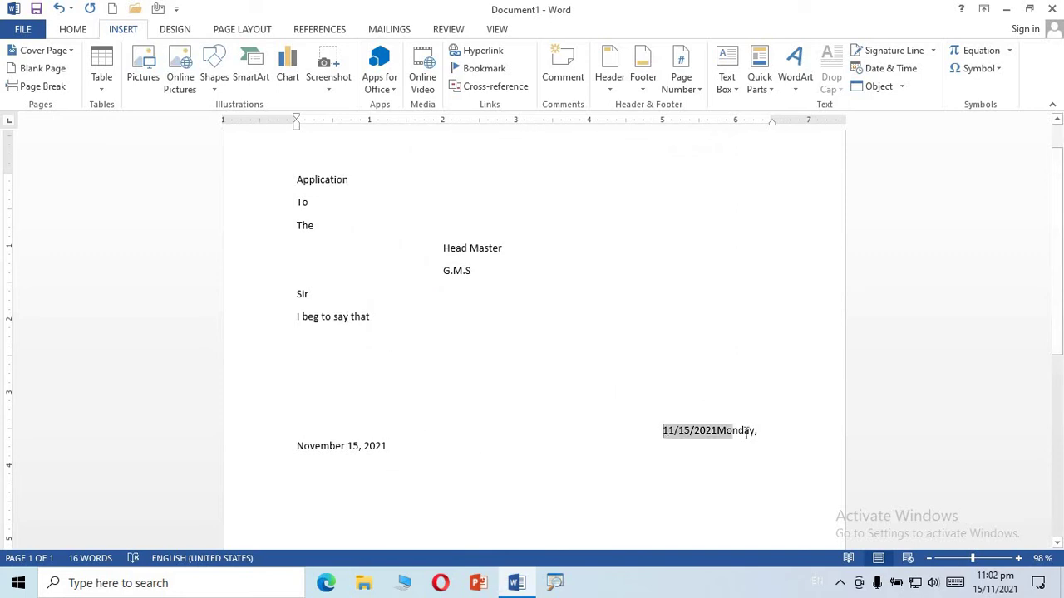
key(Delete)
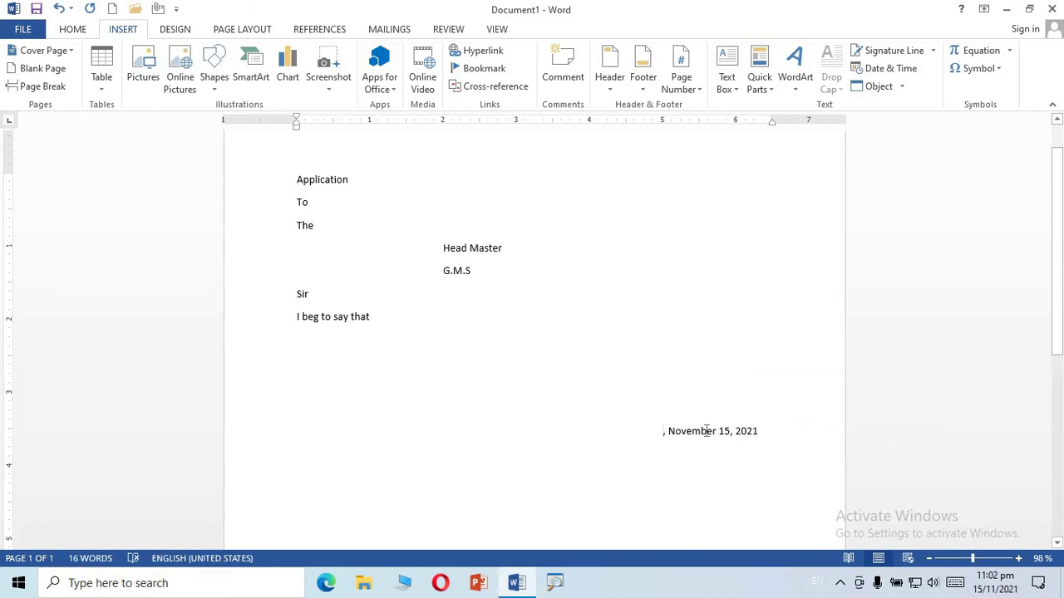
click(667, 432)
key(BackSpace)
drag(665, 434, 782, 437)
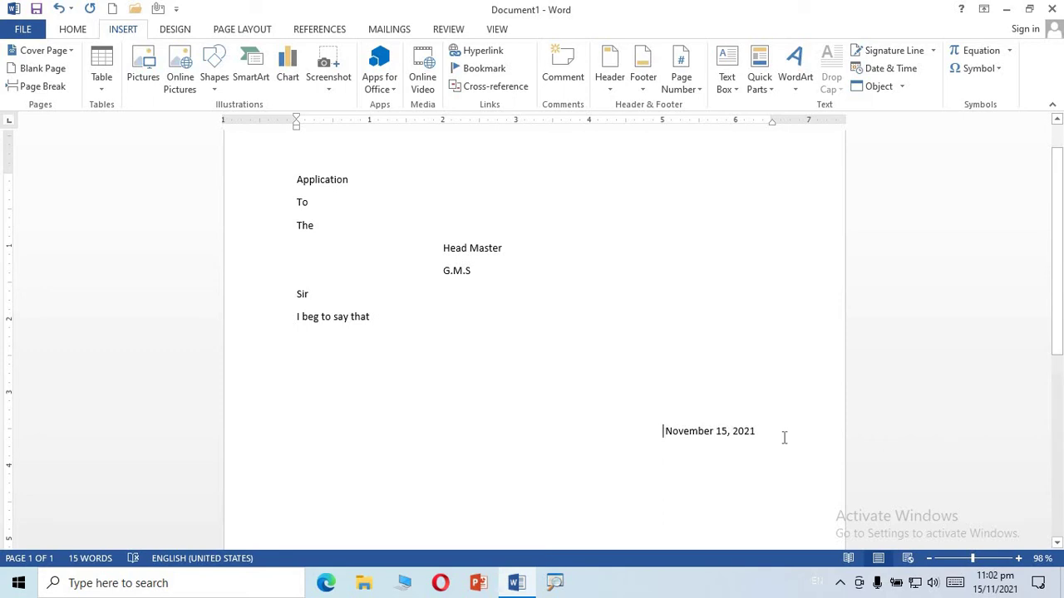
key(Delete)
drag(373, 317, 302, 188)
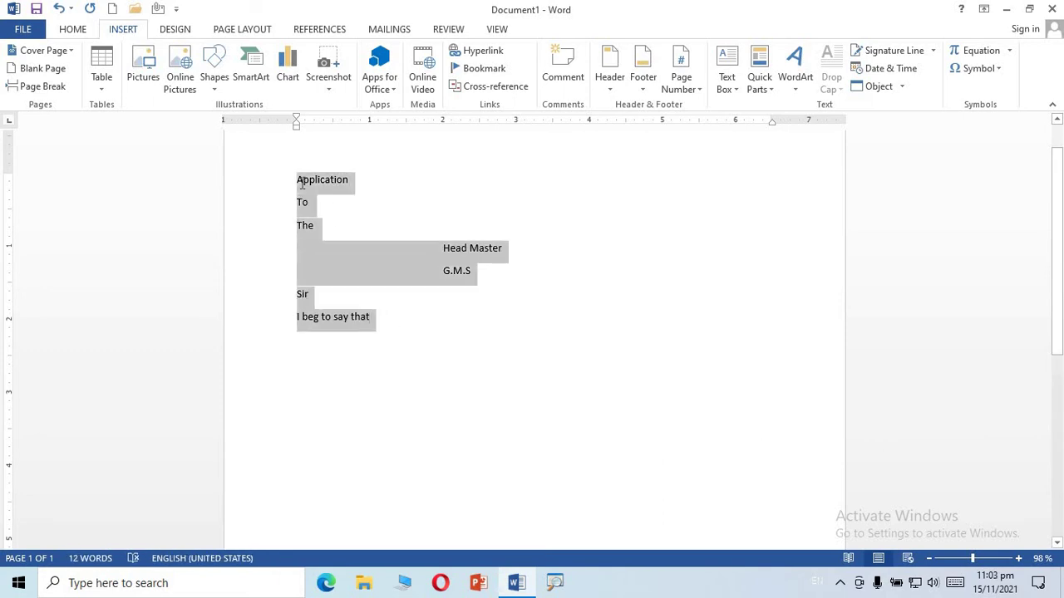
key(Delete)
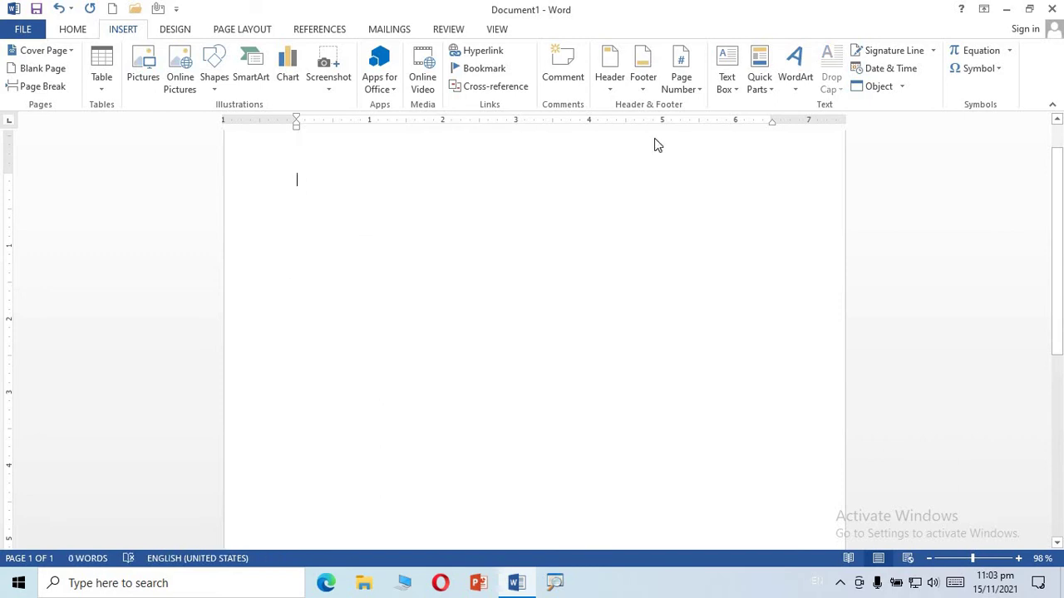
click(901, 87)
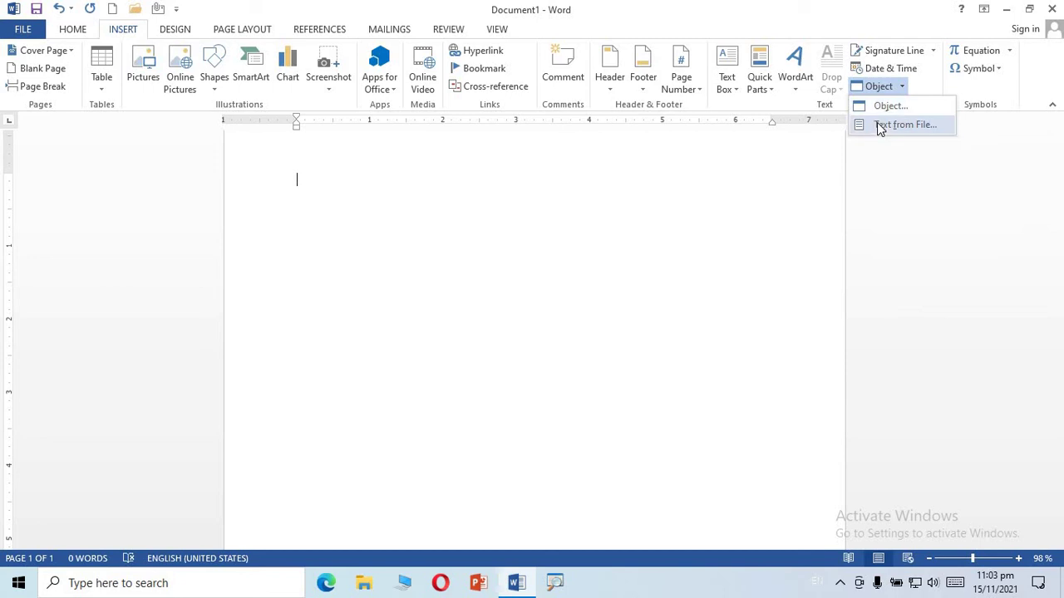
click(881, 108)
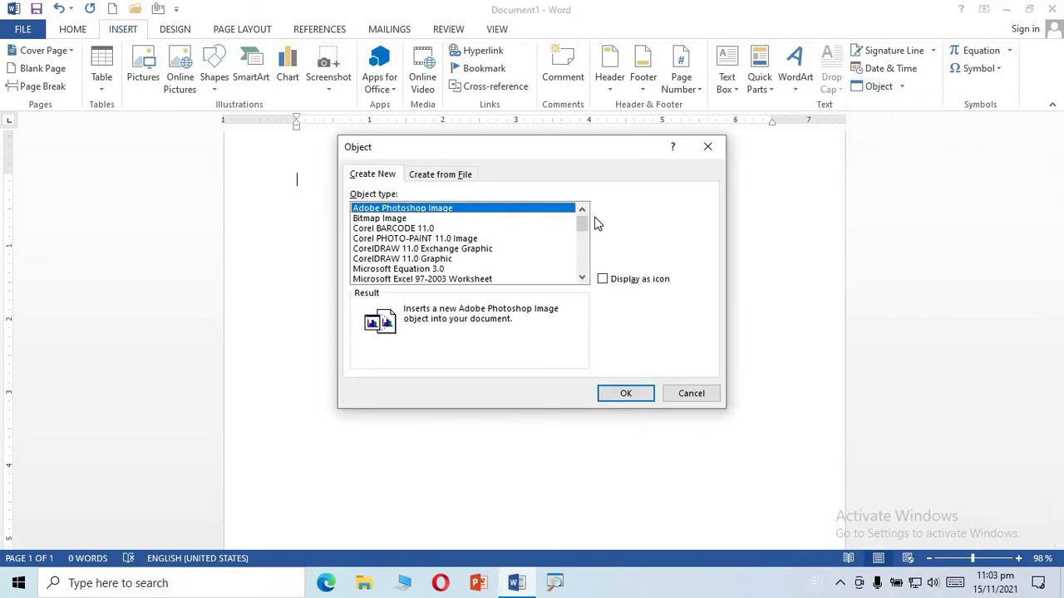
drag(583, 226, 580, 266)
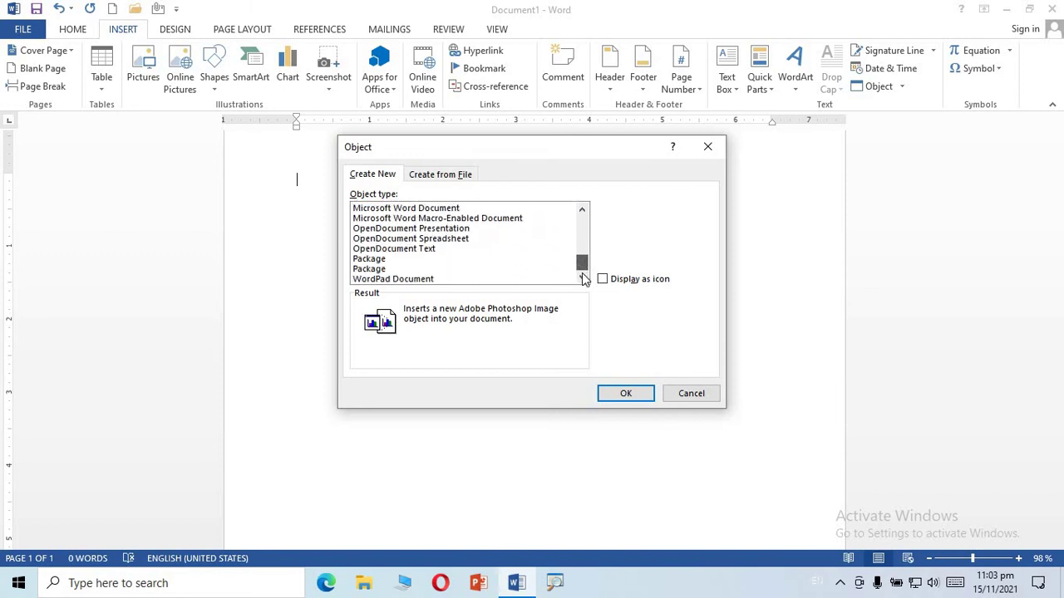
drag(581, 272, 582, 236)
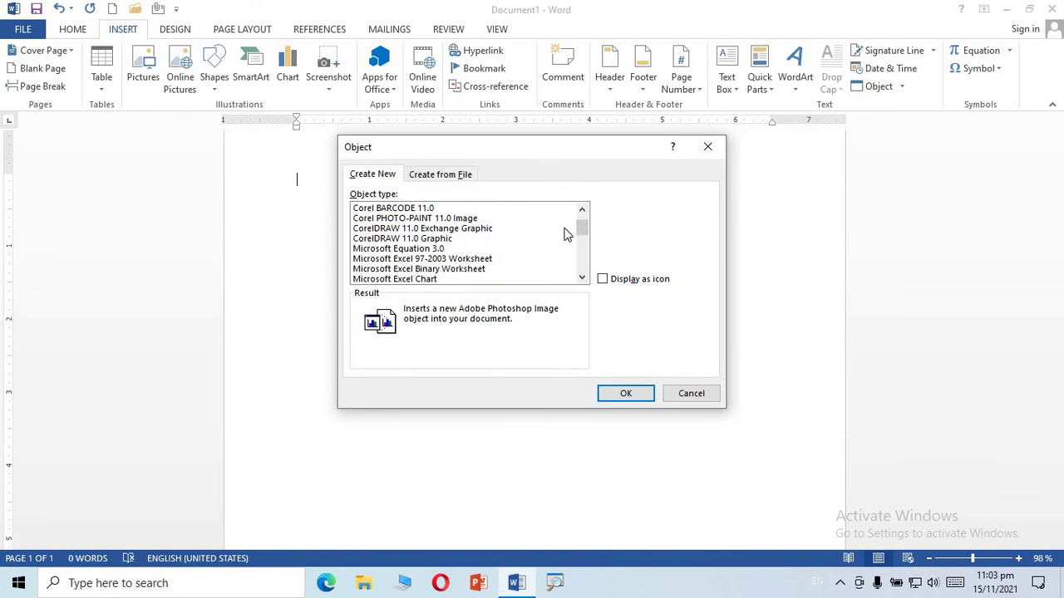
drag(581, 234, 584, 267)
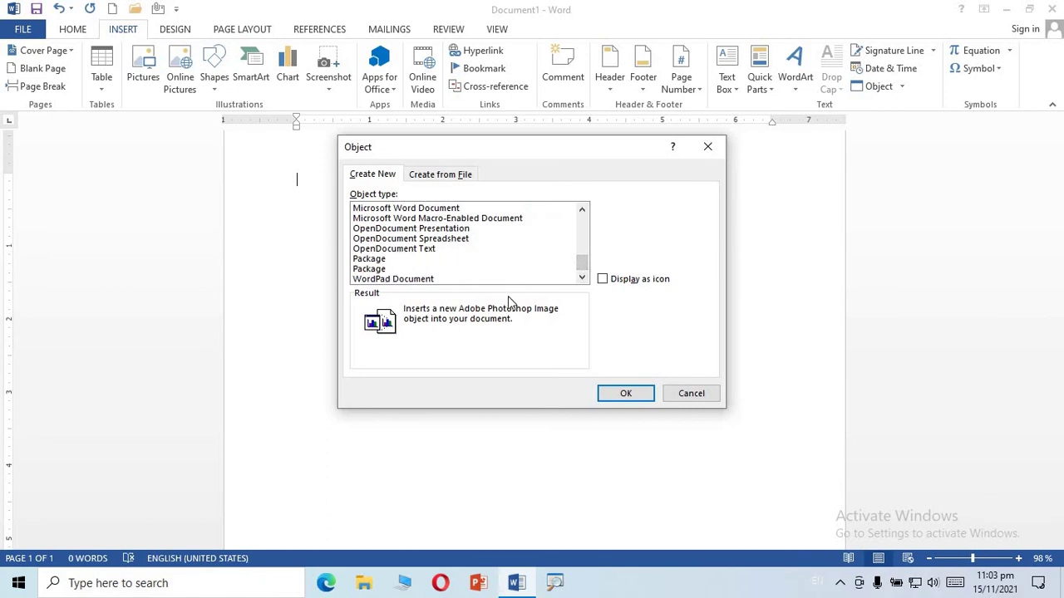
Close the Object dialog without inserting anything and drop down the Symbol gallery.
click(683, 393)
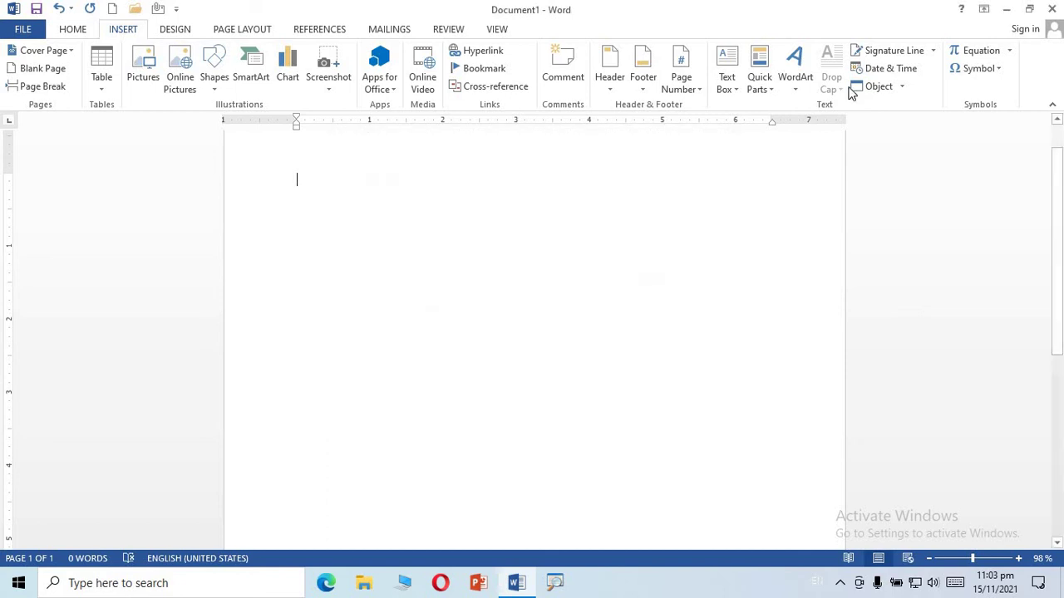
click(901, 86)
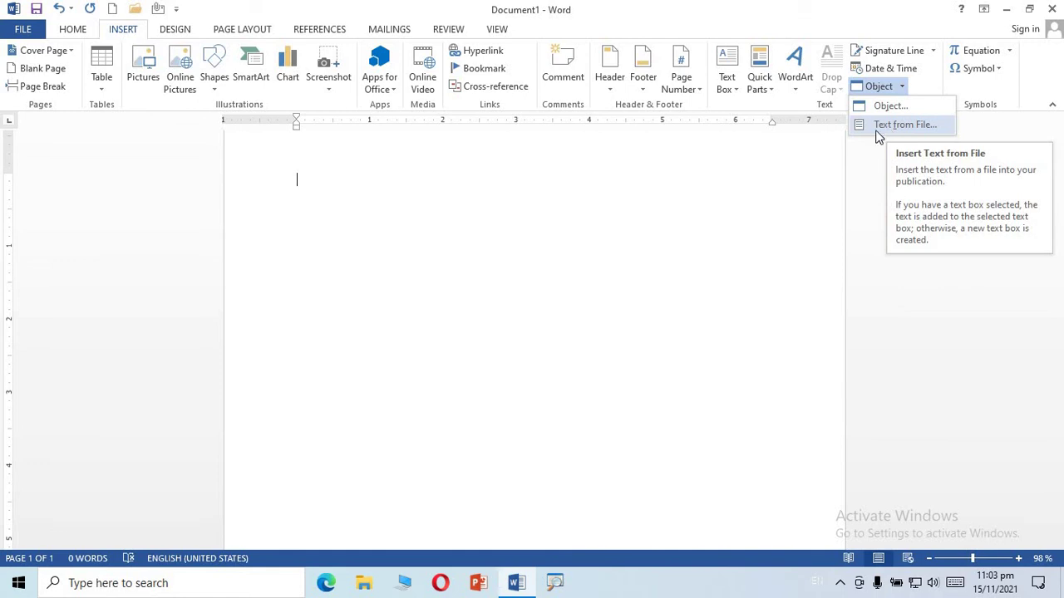
click(795, 166)
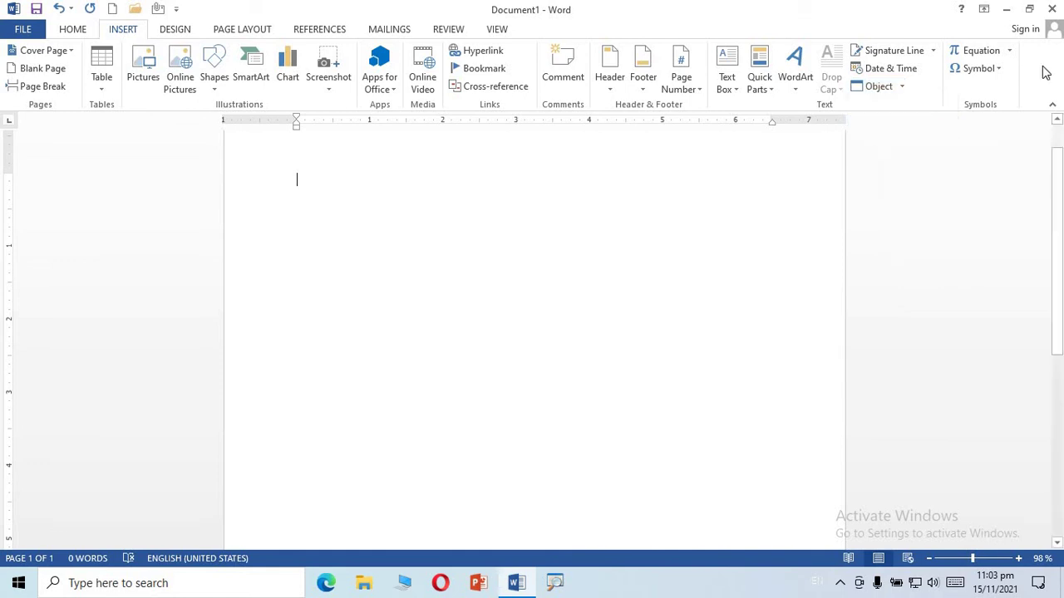
click(1000, 72)
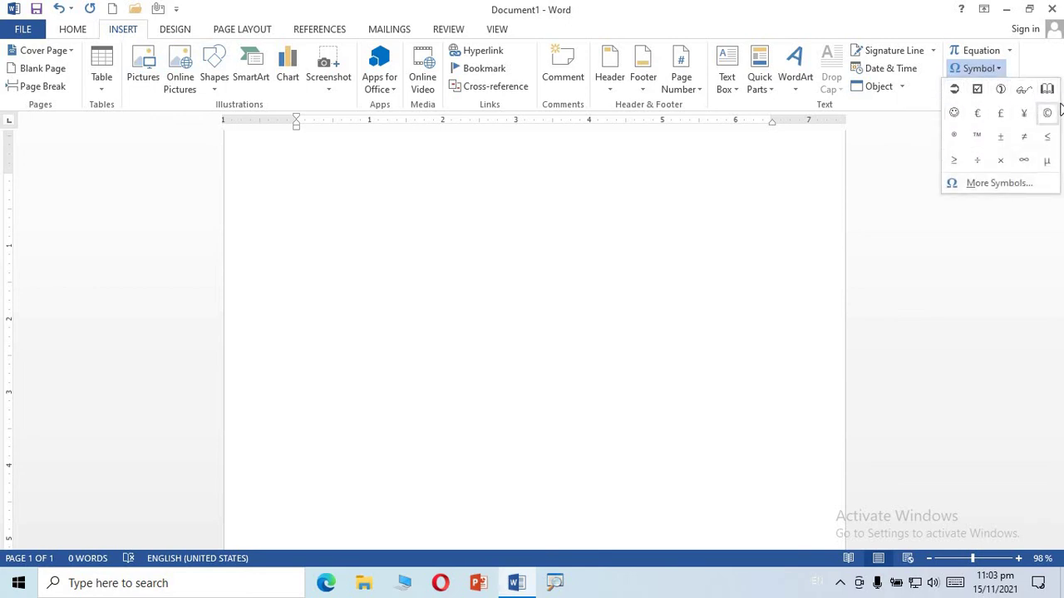
Insert the Wingdings open-book symbol from More Symbols, then start a new line.
click(988, 185)
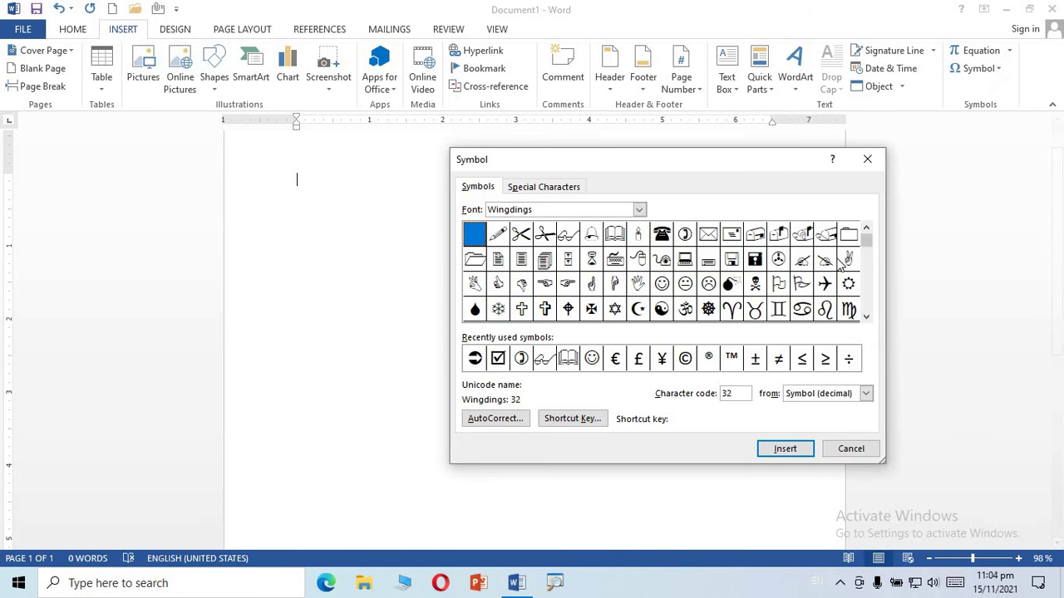
click(614, 236)
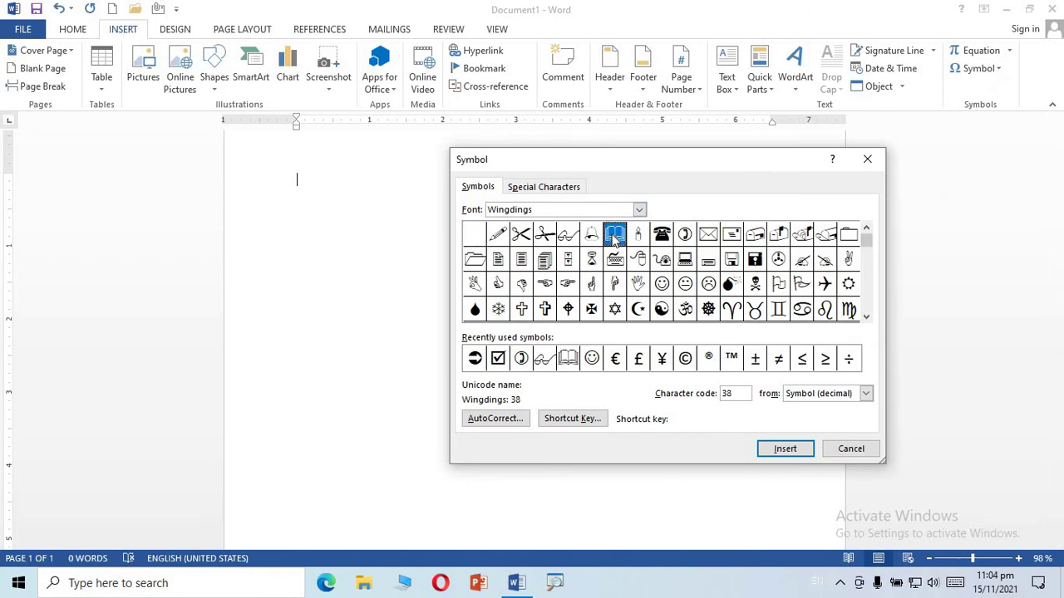
click(781, 450)
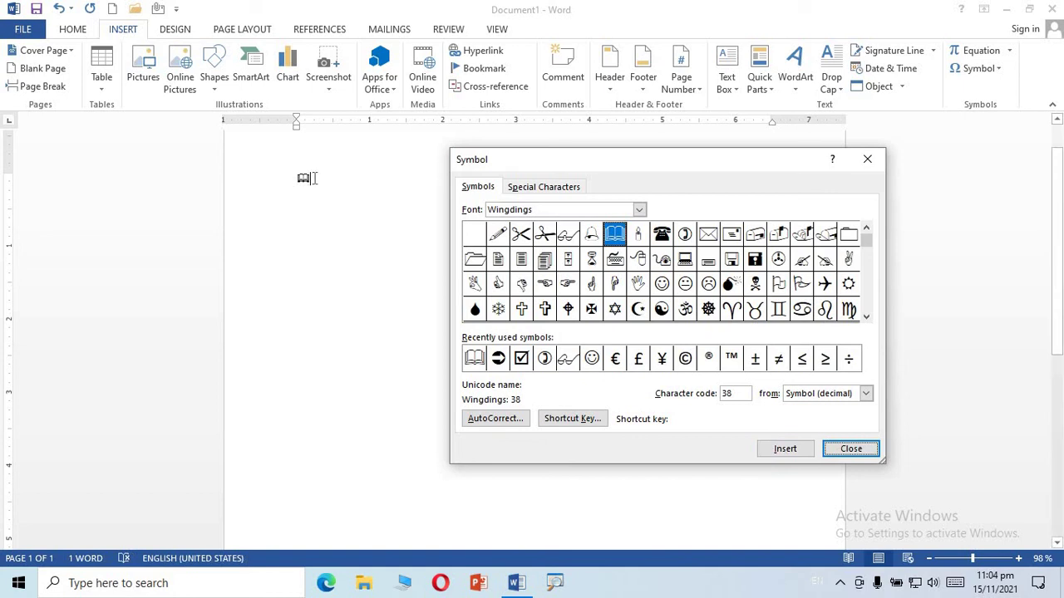
click(315, 178)
key(Return)
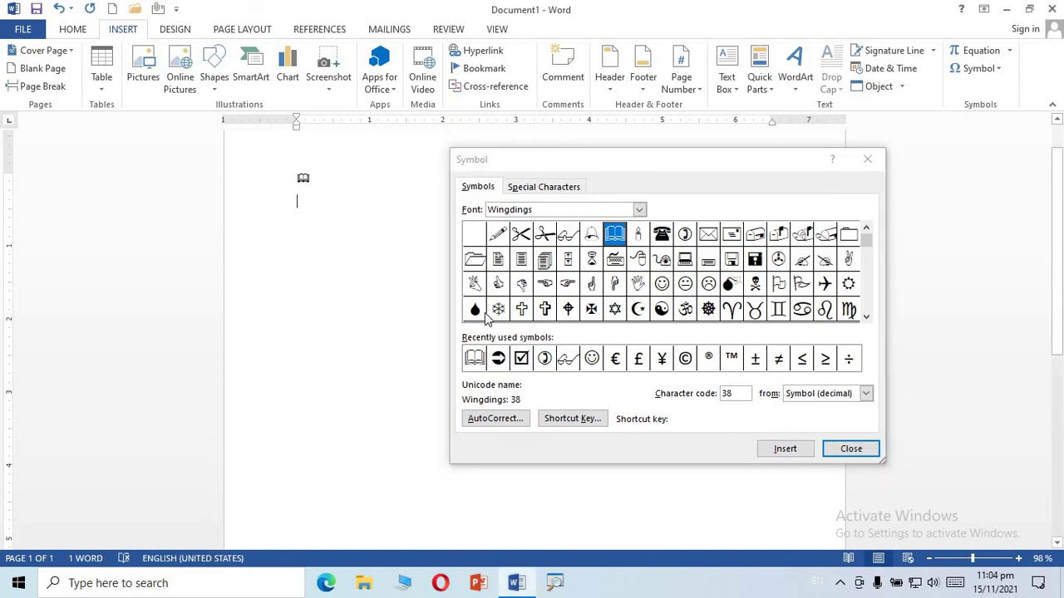
On line two, insert Wingdings 36, a checked box, a check mark and a right arrowhead.
click(539, 235)
click(567, 234)
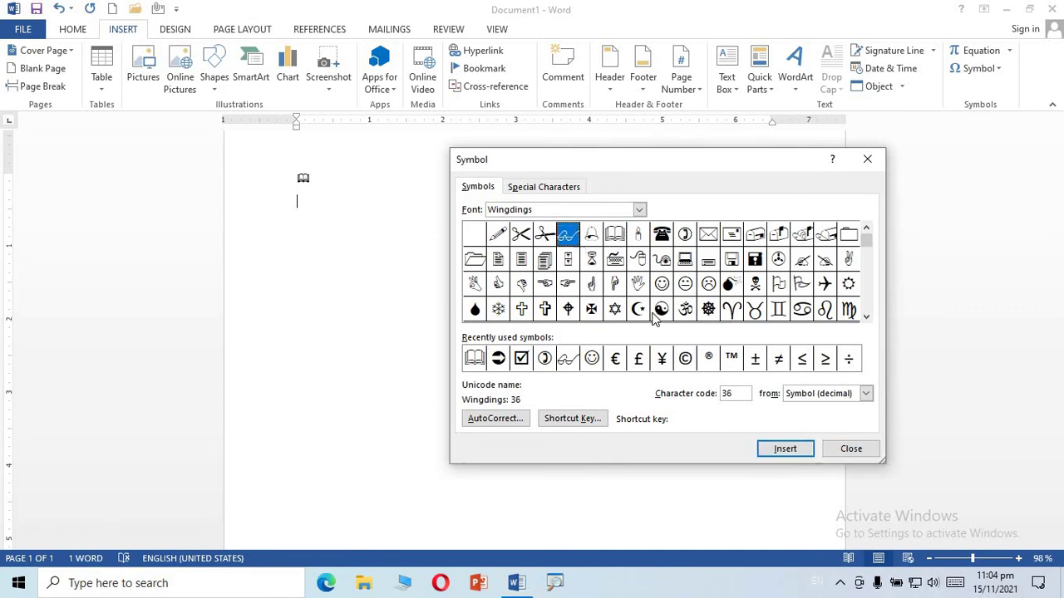
click(785, 450)
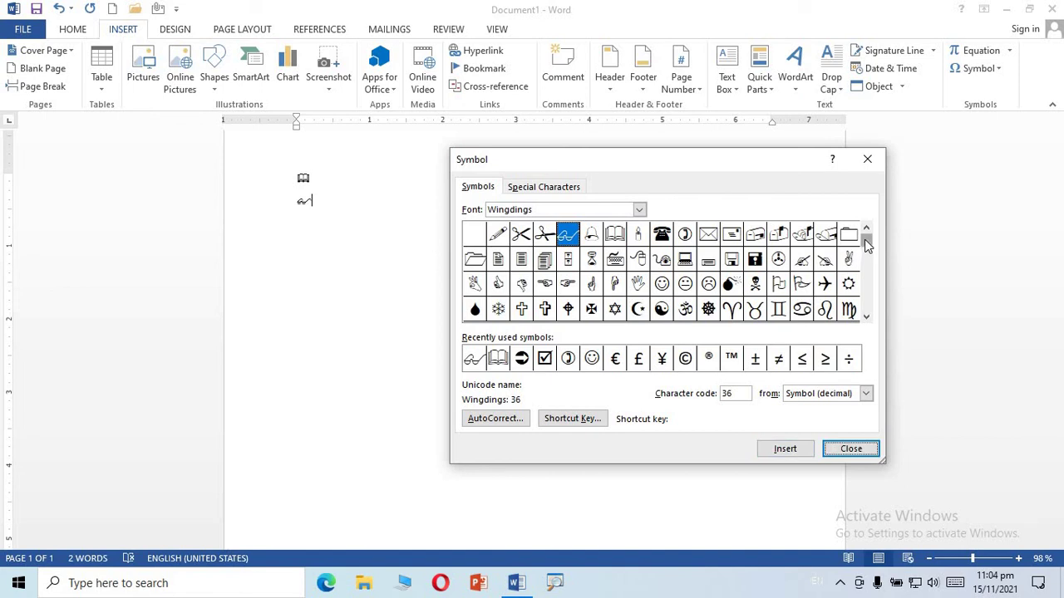
drag(864, 242, 864, 304)
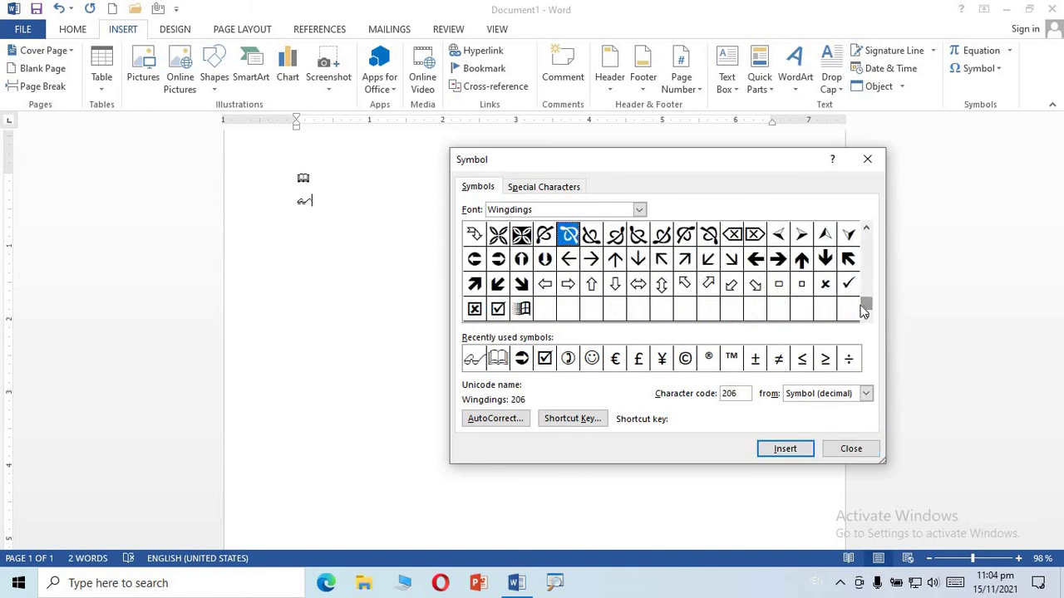
click(499, 309)
click(784, 450)
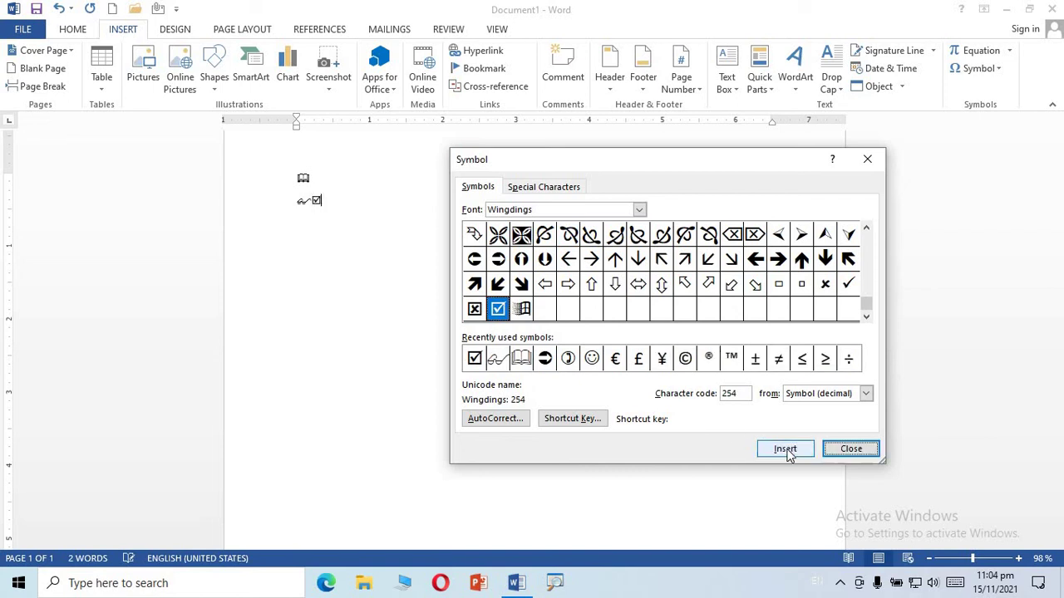
click(848, 285)
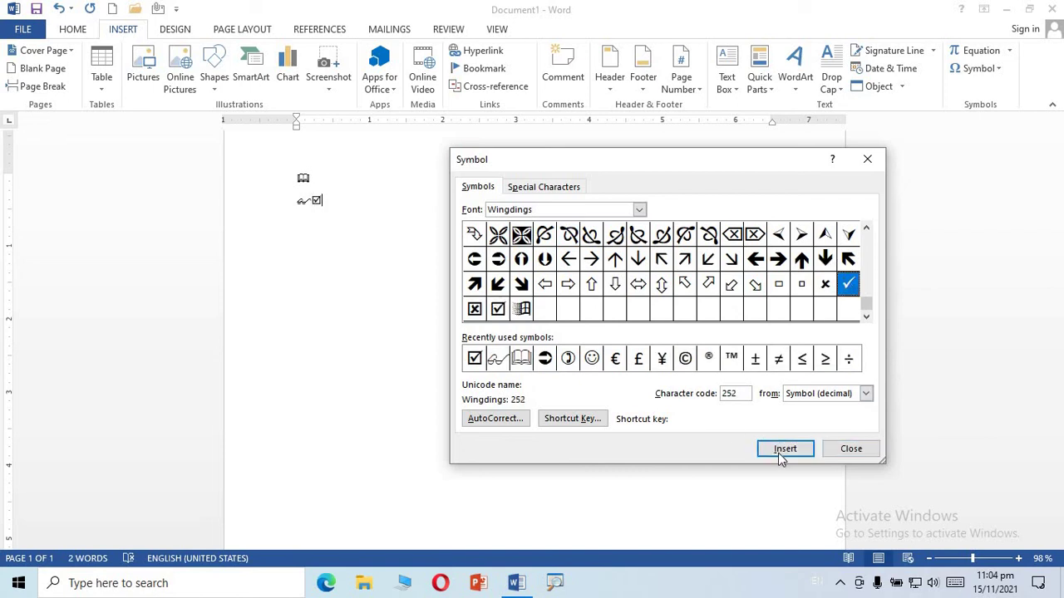
click(781, 449)
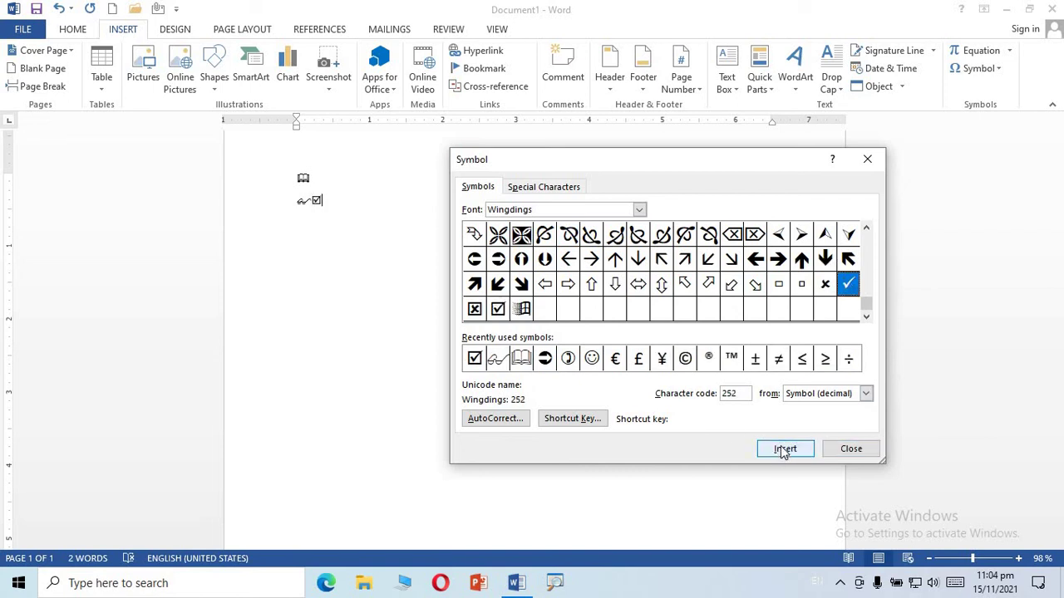
click(785, 235)
click(801, 236)
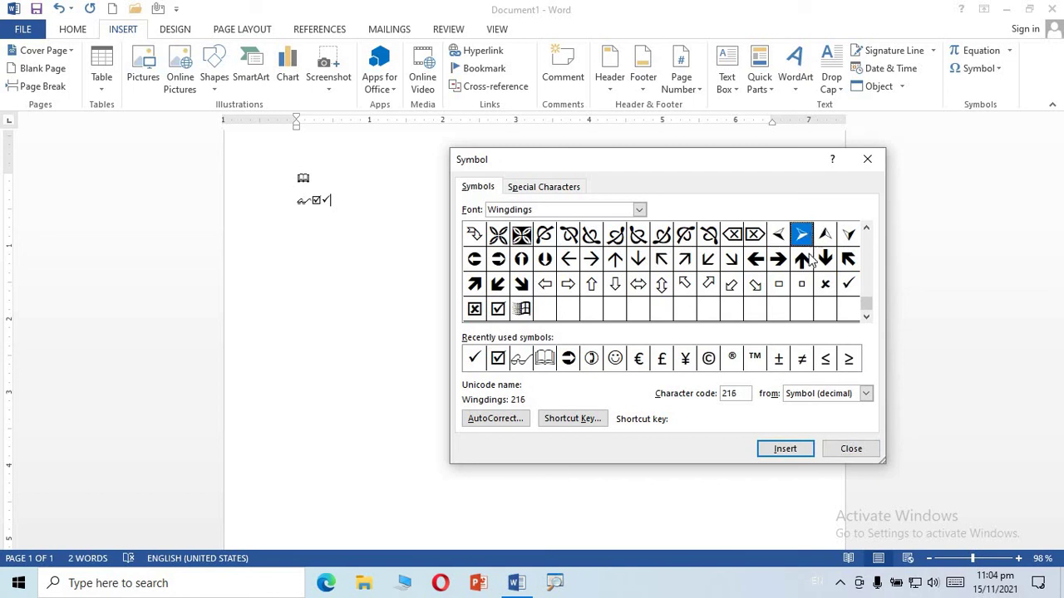
click(785, 450)
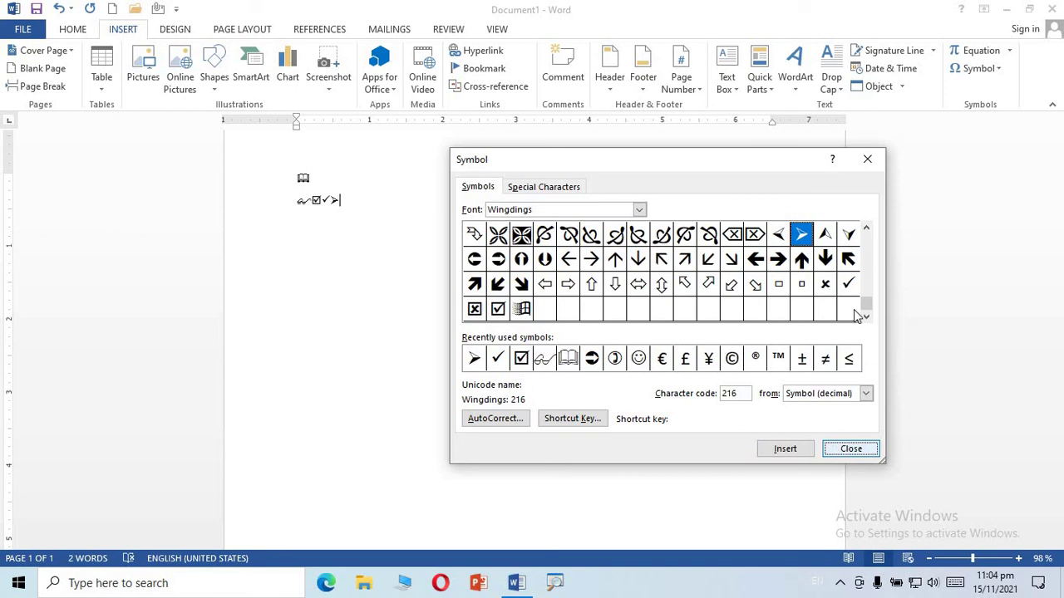
drag(865, 304, 852, 237)
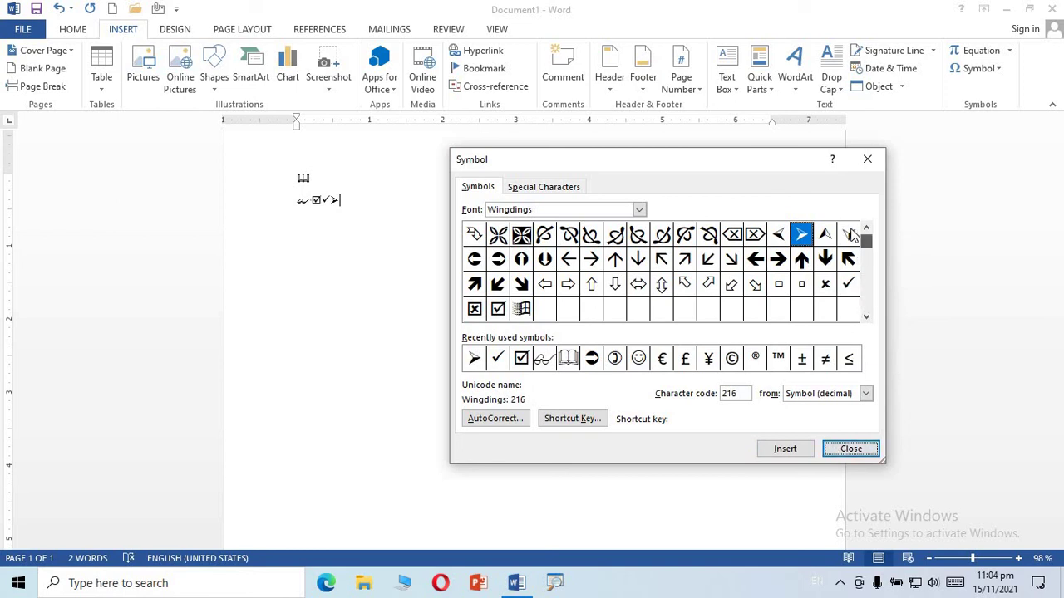
Add an em space, nonbreaking space and ™ sign from Special Characters, then close the dialog.
click(546, 196)
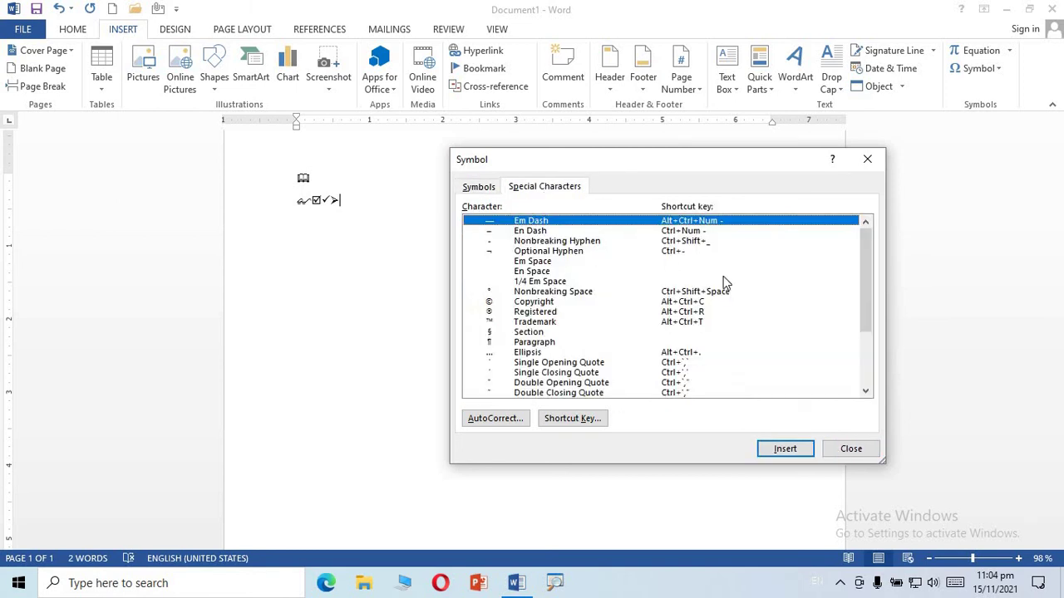
click(539, 263)
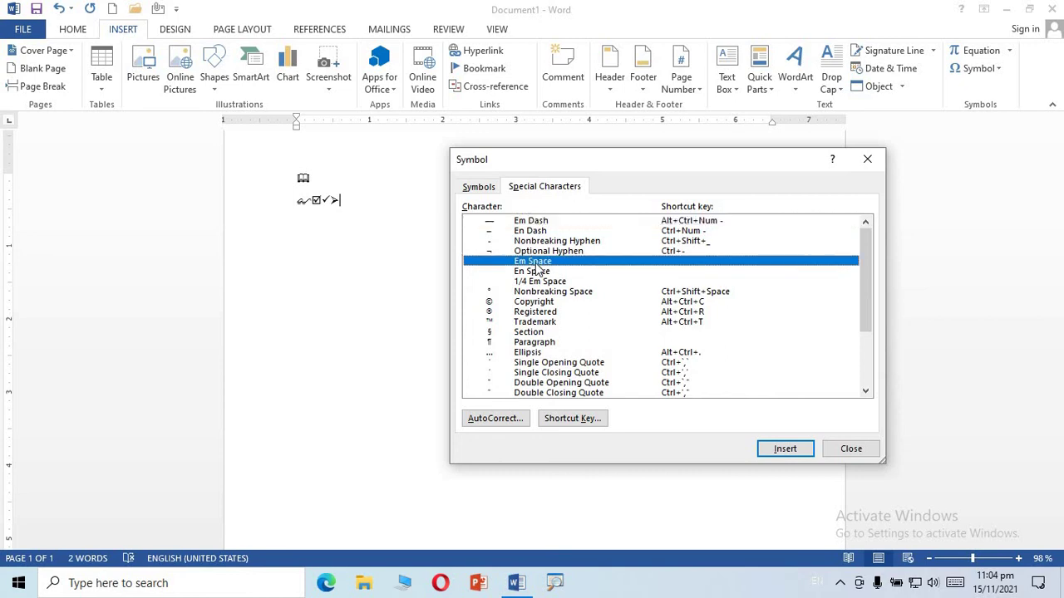
click(796, 453)
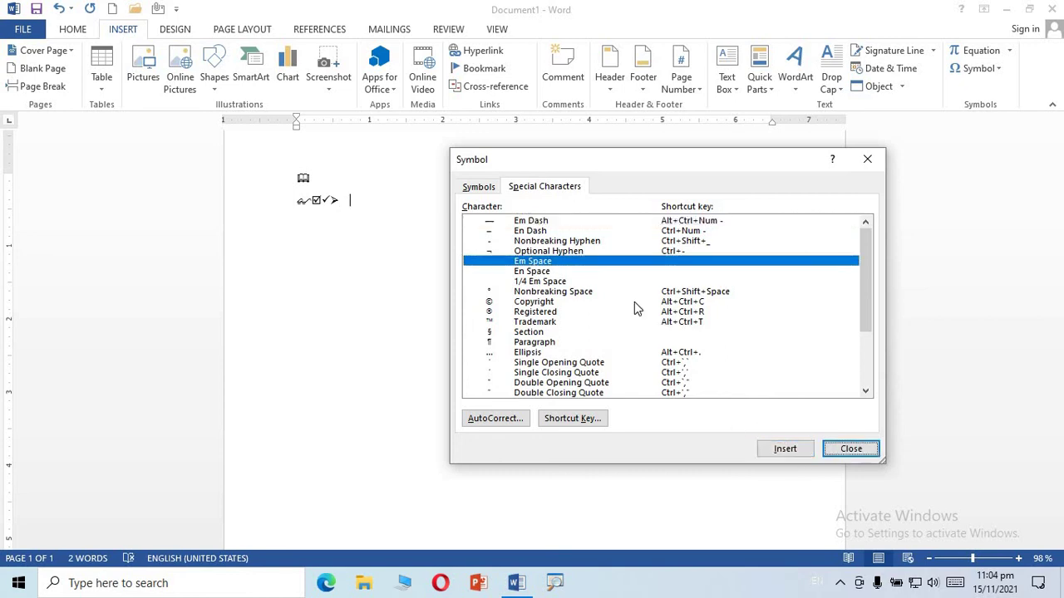
click(565, 293)
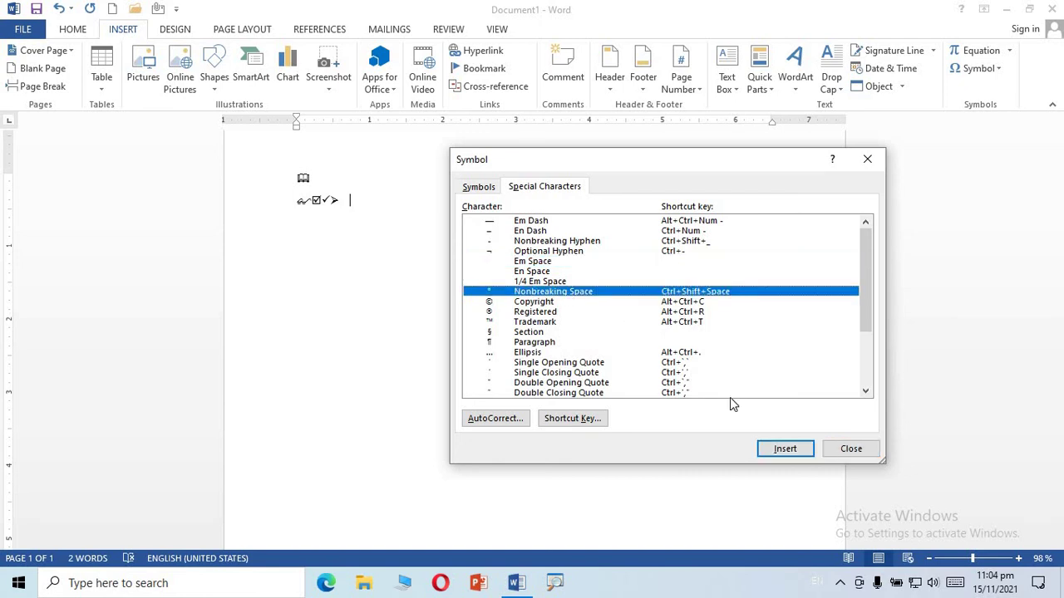
click(775, 451)
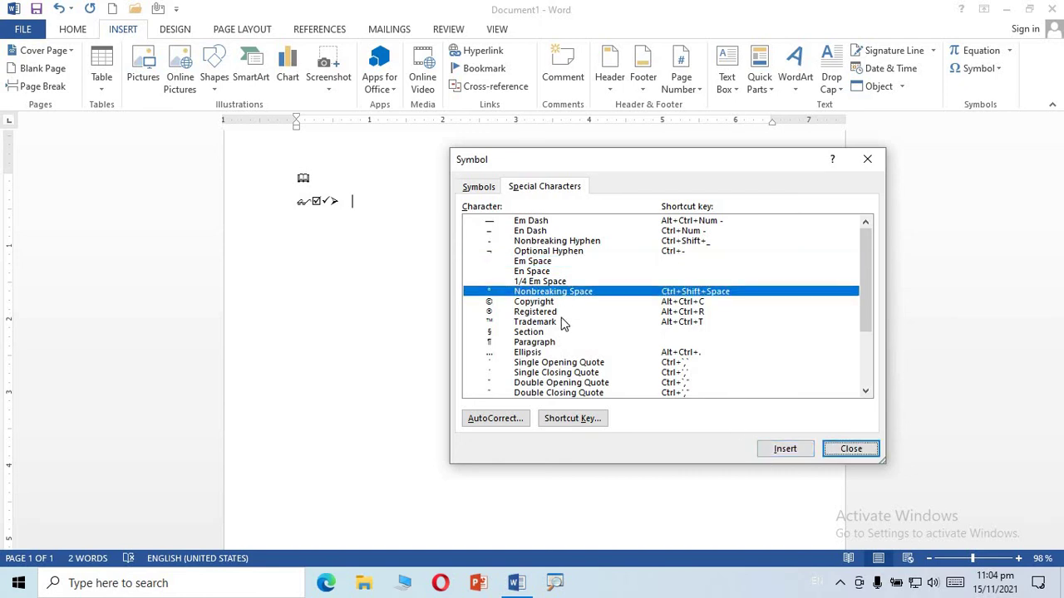
click(562, 322)
click(777, 449)
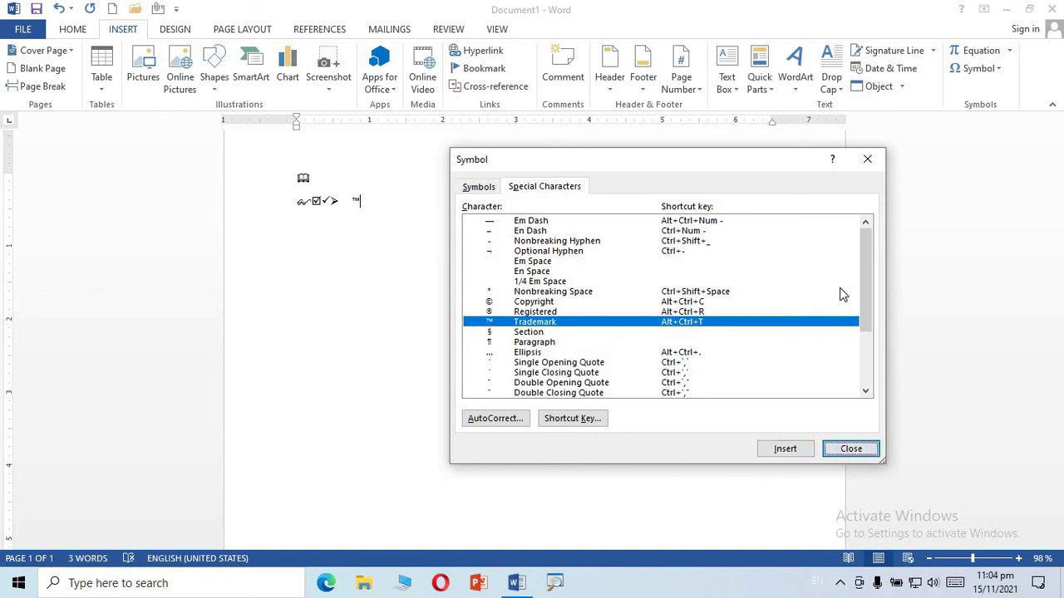
scroll(856, 389, down, 3)
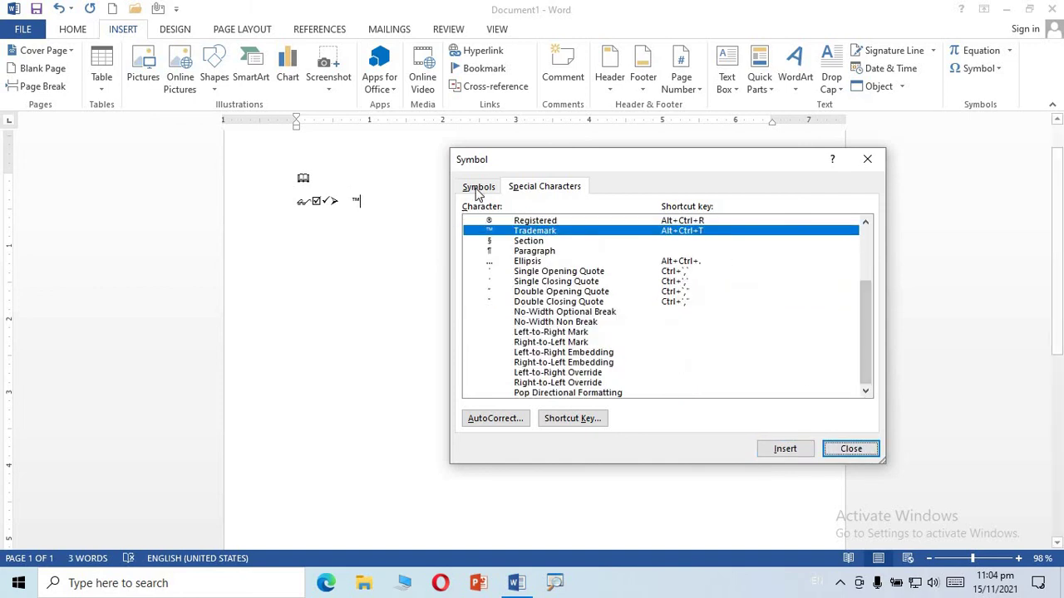
click(478, 188)
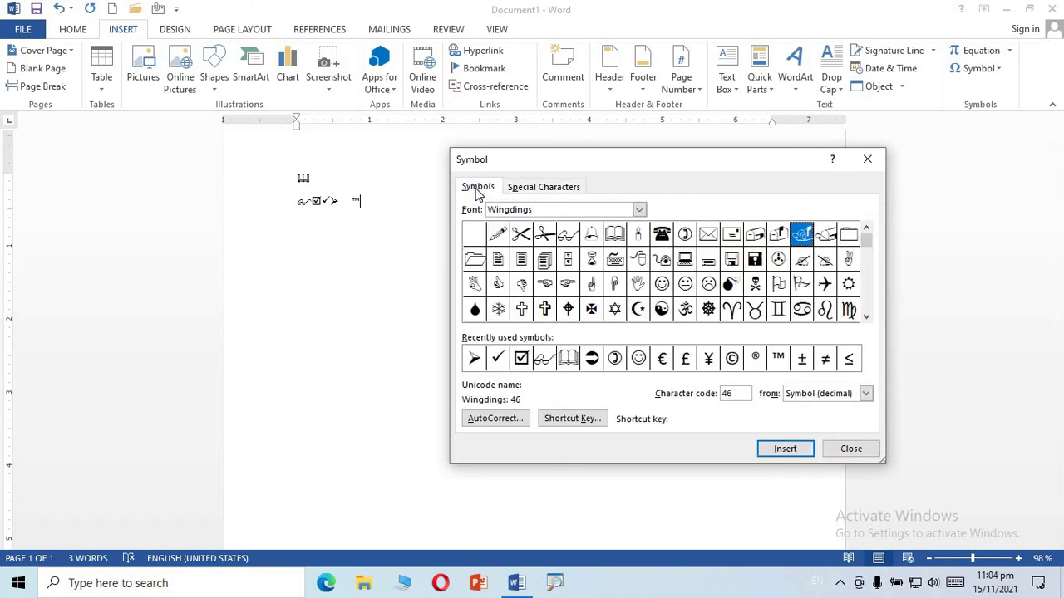
click(843, 453)
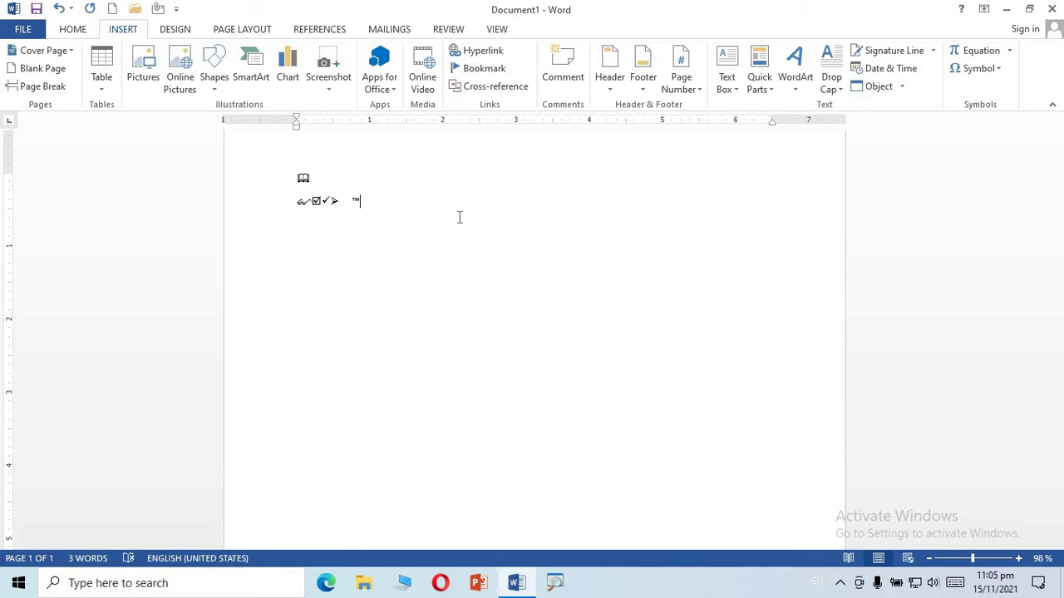
Backspace away the book, Wingdings glyphs, arrowhead and special characters until the page is empty.
key(BackSpace)
key(BackSpace)
key(BackSpace)
key(BackSpace)
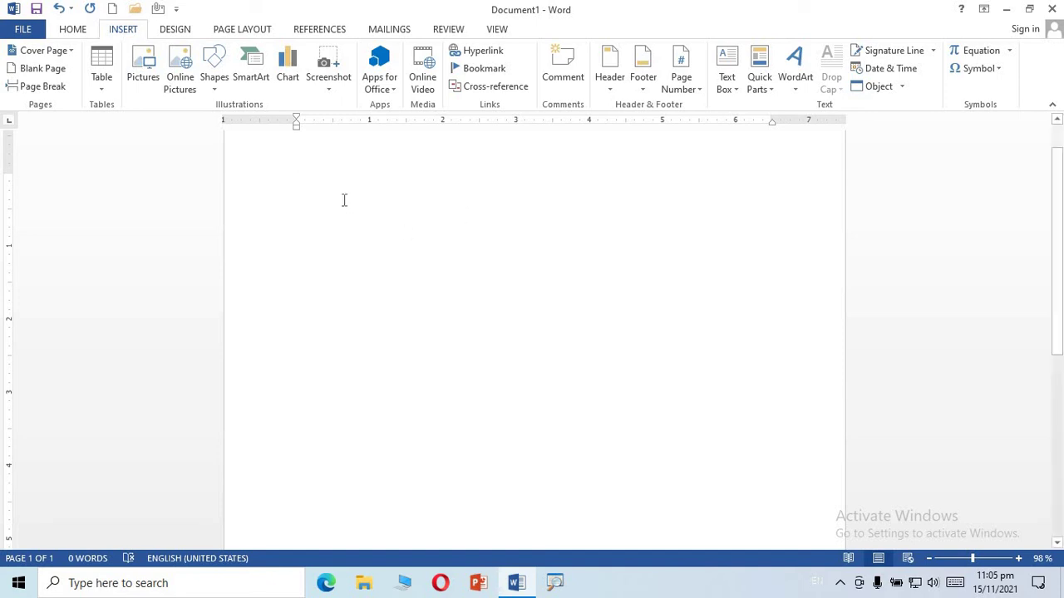
click(841, 584)
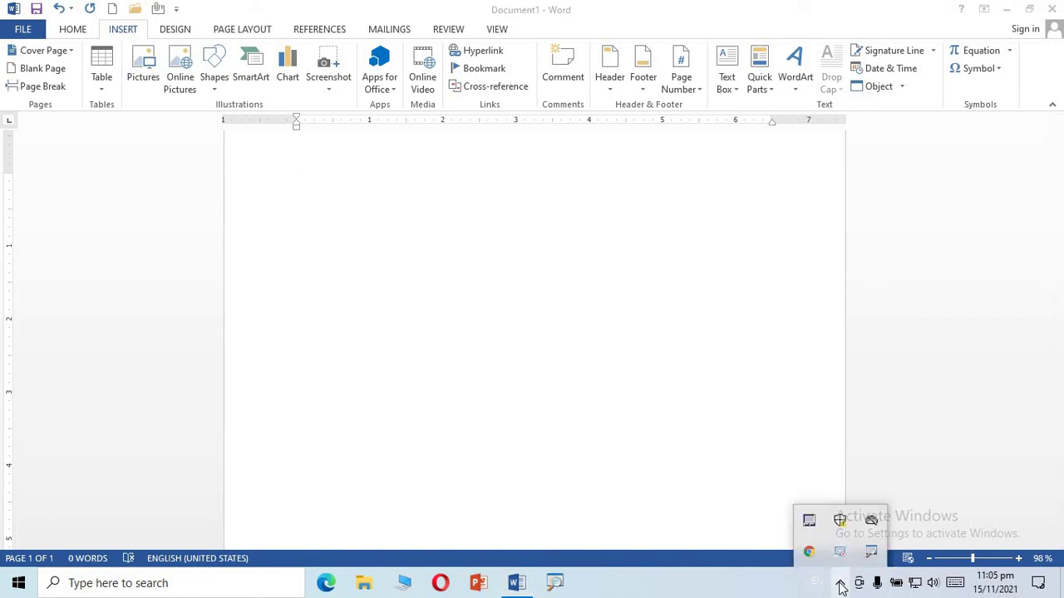
click(840, 552)
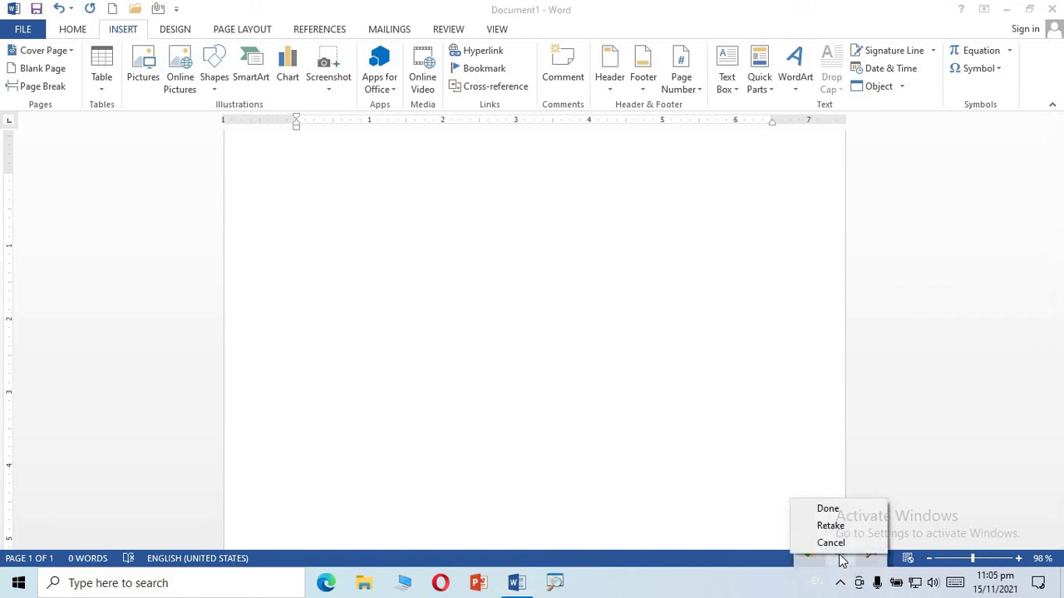